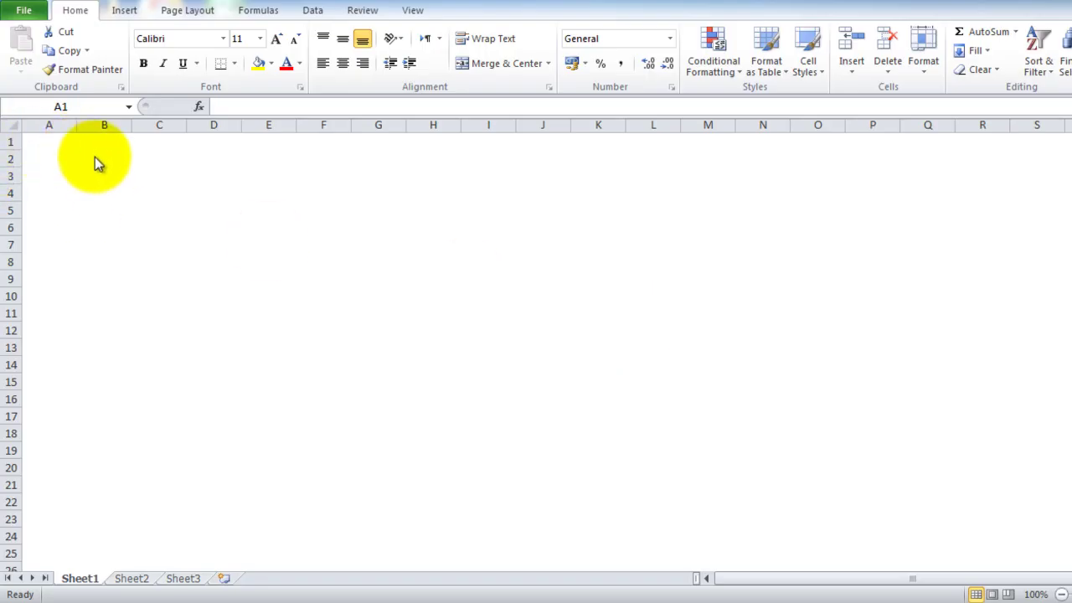
- Enter the labels HARI LAHIR, NAMA, TANGGAL LAHIR and HARI LAHIR down B2:B5
{"action": "left_click", "coordinate": [108, 162]}
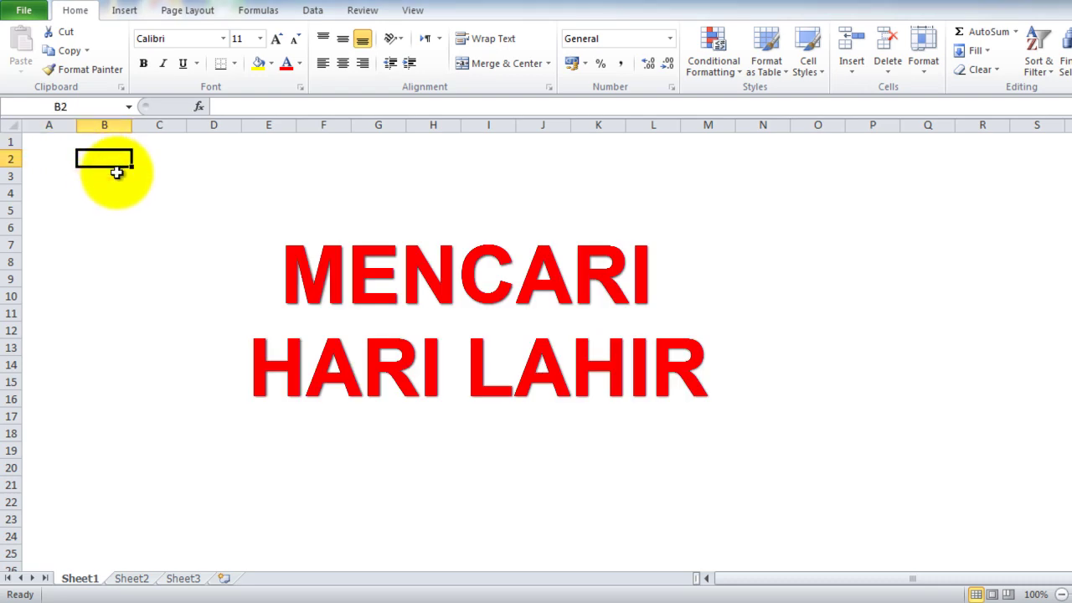
{"action": "type", "text": "HA"}
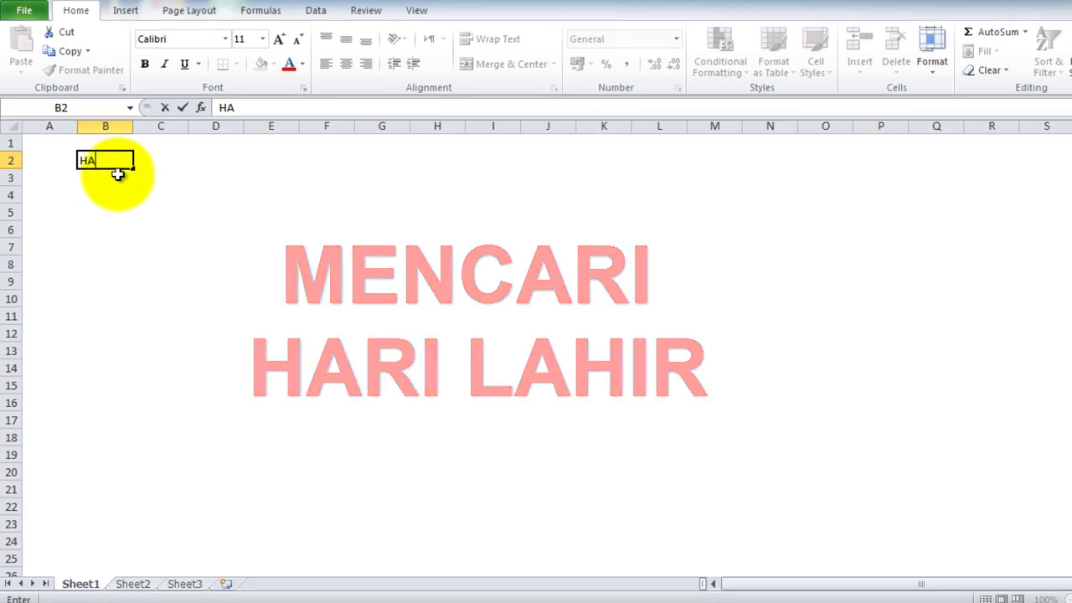
{"action": "type", "text": "RI LAHIR"}
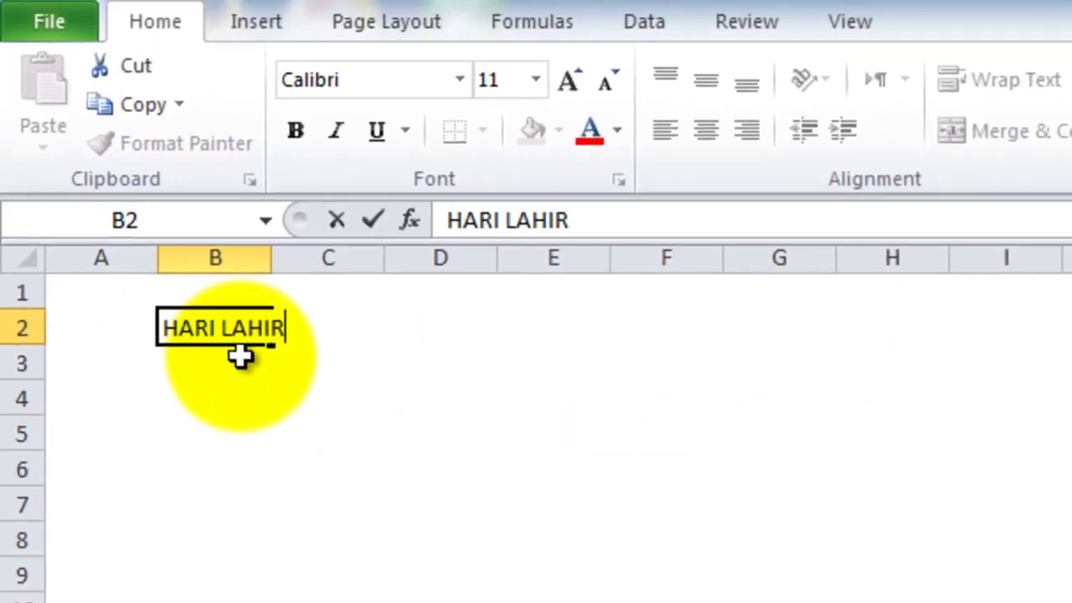
{"action": "key", "text": "Return"}
{"action": "type", "text": "N"}
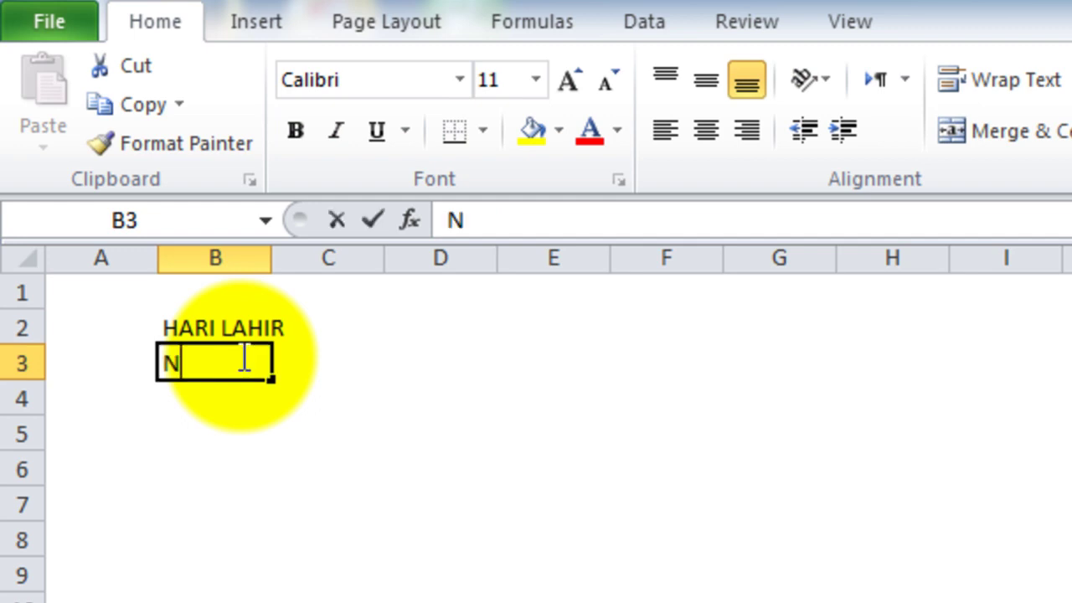
{"action": "type", "text": "AMA"}
{"action": "key", "text": "Return"}
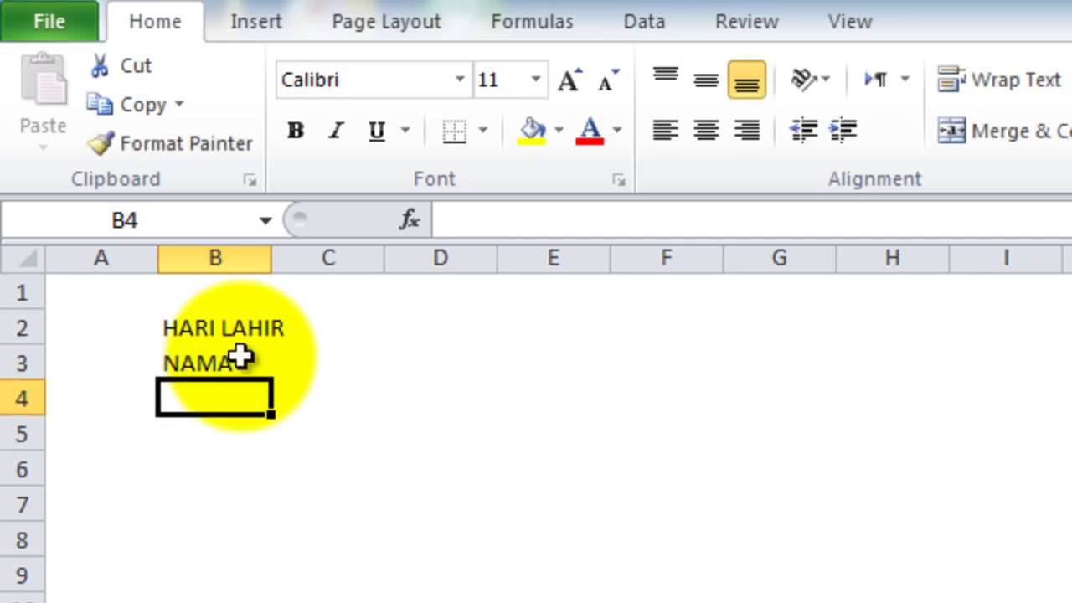
{"action": "type", "text": "TANGGAL"}
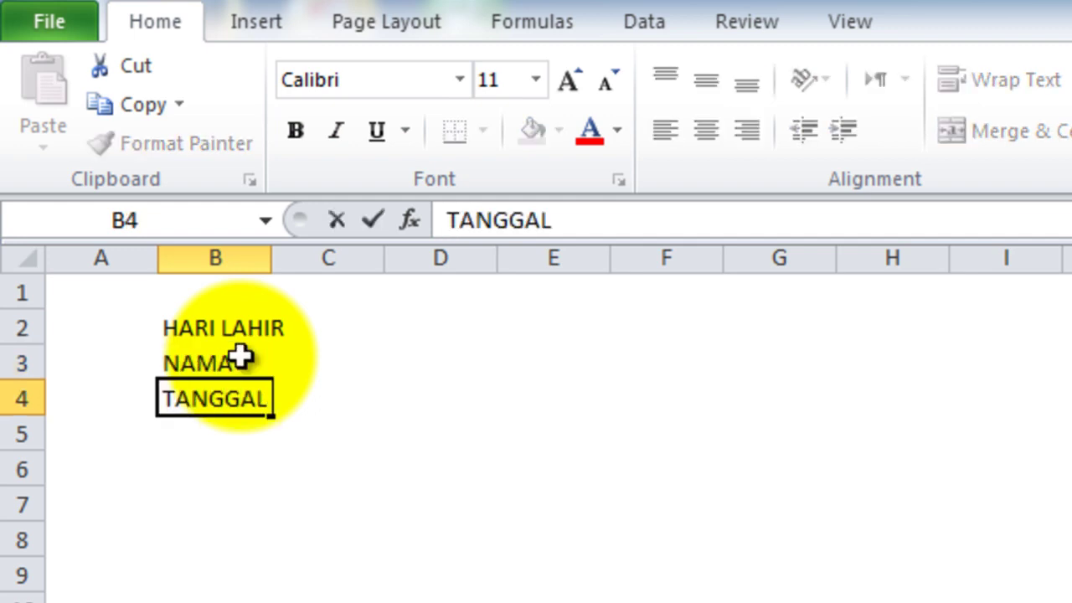
{"action": "type", "text": " LAHIR"}
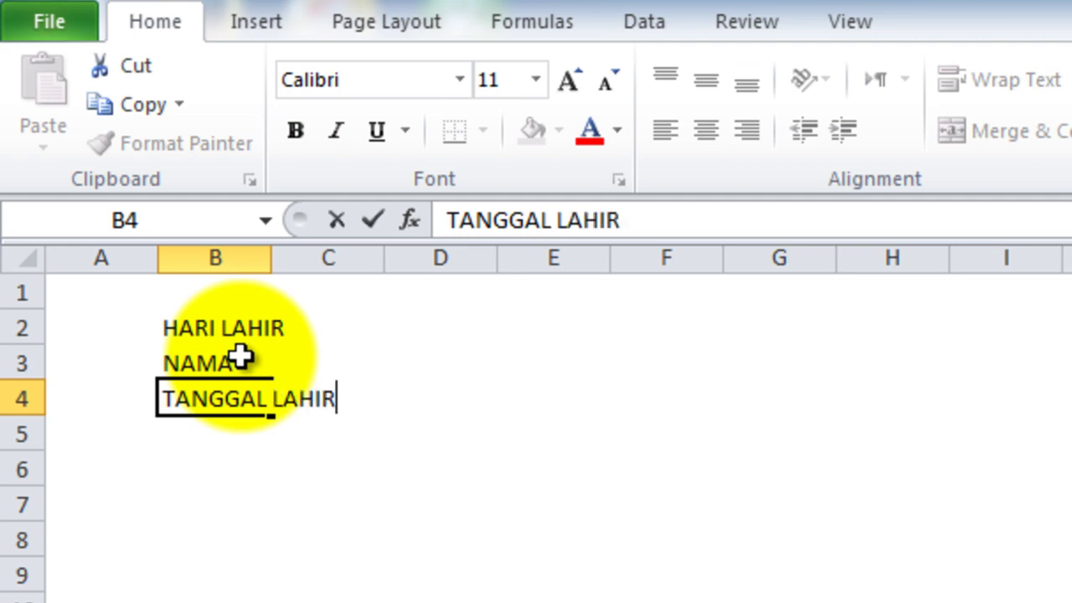
{"action": "key", "text": "Return"}
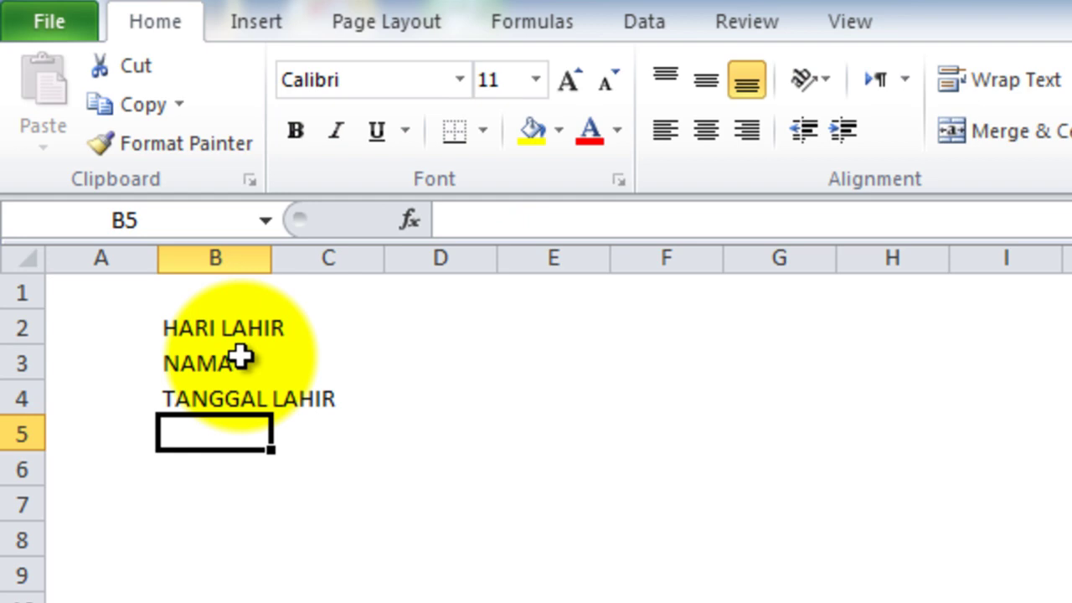
{"action": "type", "text": "HARI LAHI"}
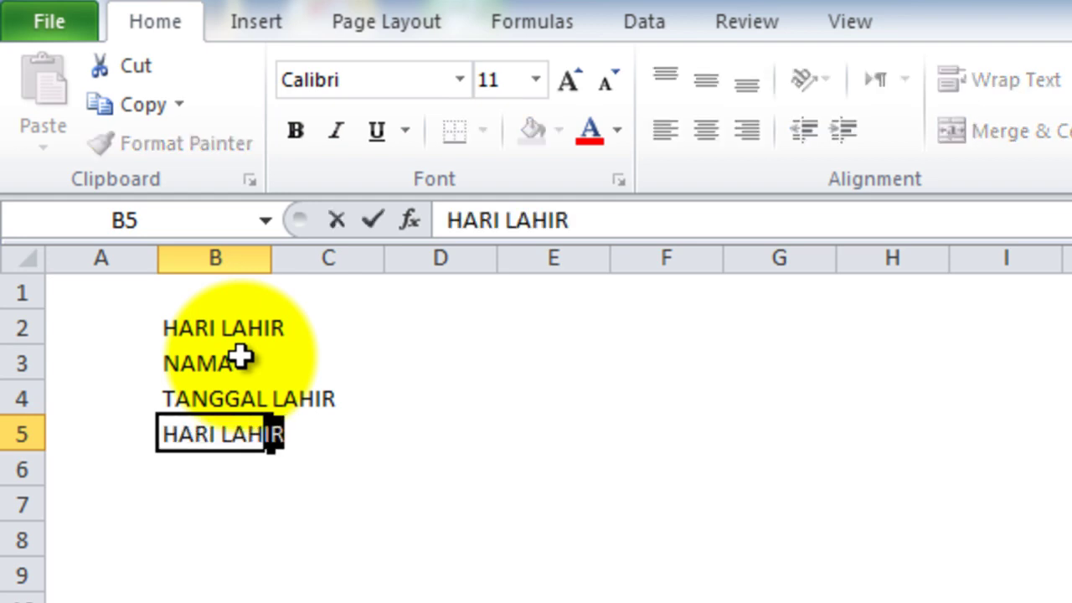
{"action": "type", "text": "R"}
{"action": "key", "text": "Tab"}
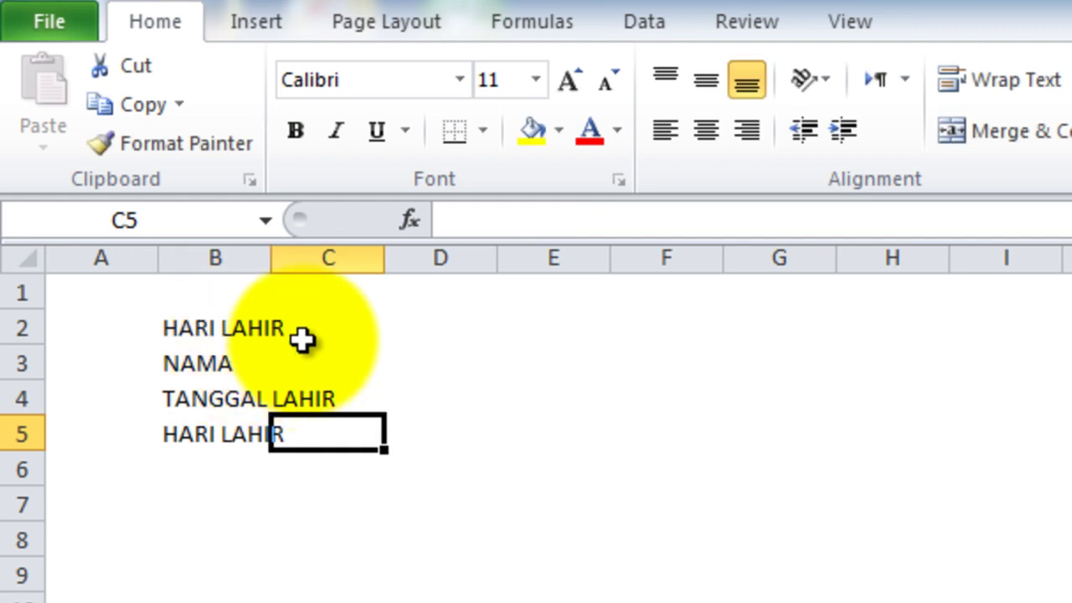
- Widen column B and make the B2 title 16-point, bold and red
{"action": "mouse_move", "coordinate": [272, 258]}
{"action": "left_mouse_down"}
{"action": "mouse_move", "coordinate": [388, 279]}
{"action": "mouse_move", "coordinate": [382, 285]}
{"action": "left_mouse_up"}
{"action": "left_click", "coordinate": [231, 330]}
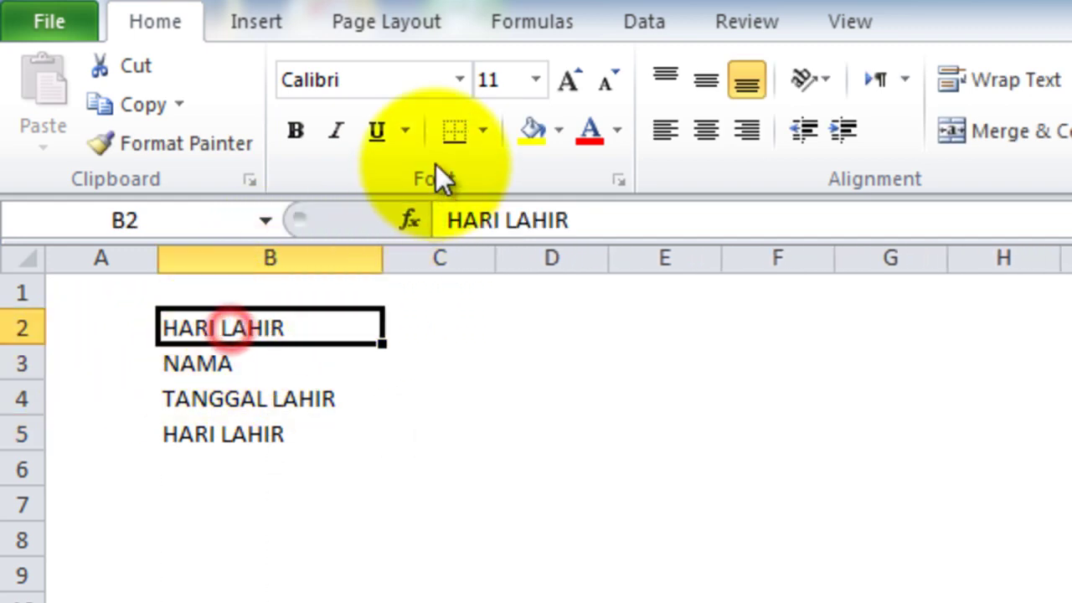
{"action": "left_click", "coordinate": [568, 79]}
{"action": "left_click", "coordinate": [568, 80]}
{"action": "left_click", "coordinate": [568, 79]}
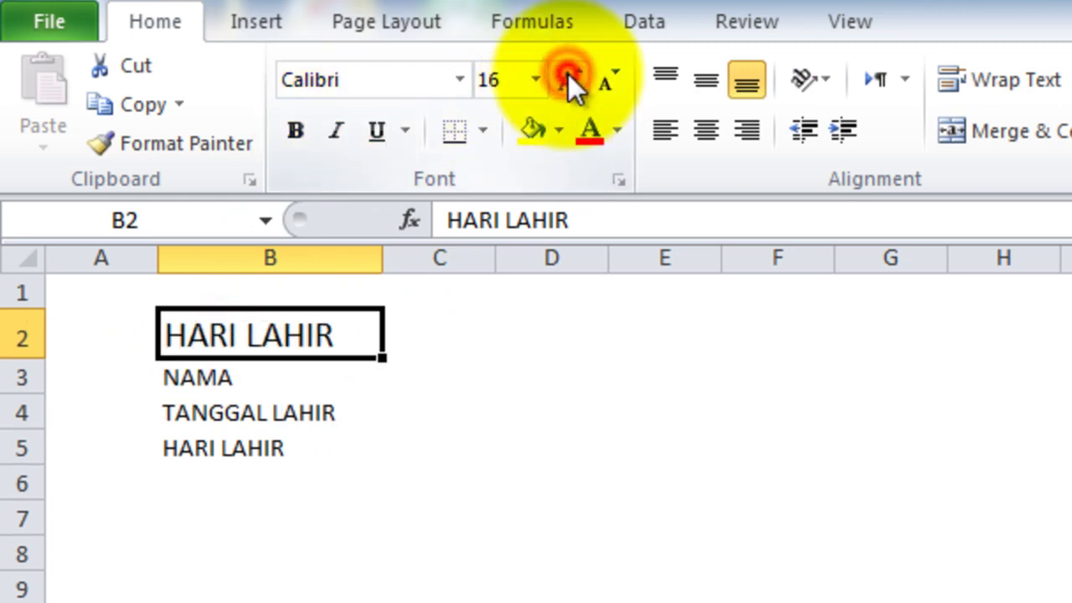
{"action": "left_click", "coordinate": [297, 130]}
{"action": "left_click", "coordinate": [589, 131]}
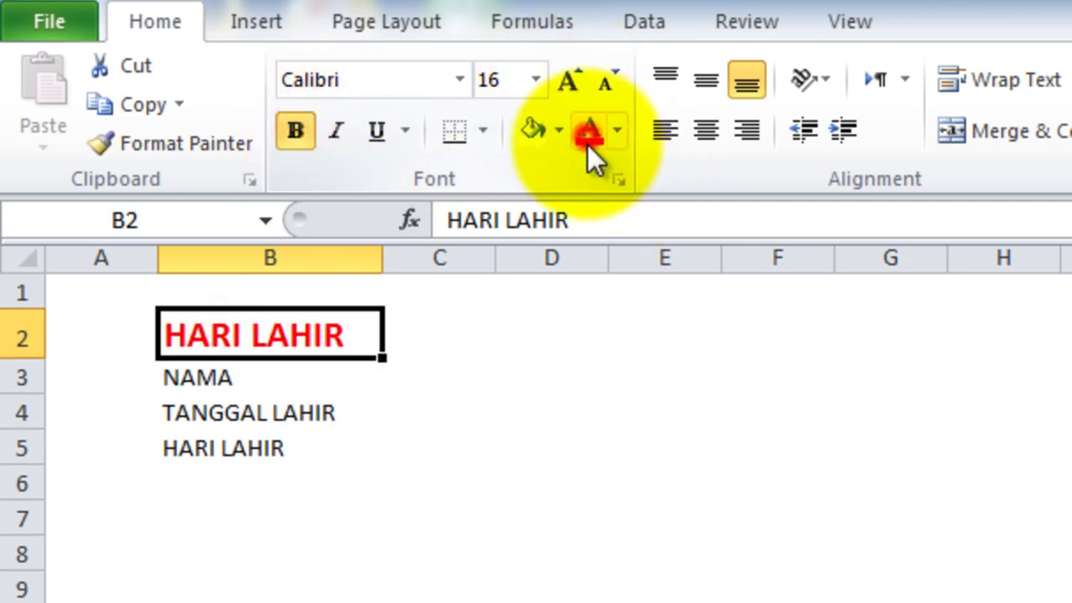
{"action": "left_click", "coordinate": [394, 399]}
{"action": "left_click", "coordinate": [447, 377]}
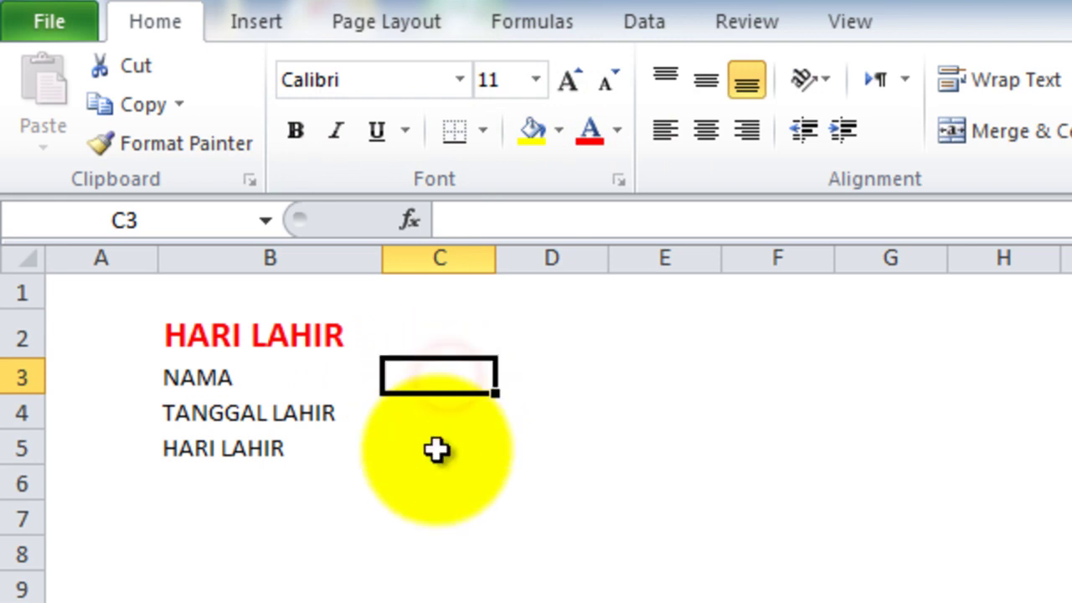
- Enter the person's name in C3 and the birth date 15 June 1982 in C4, then widen column C
{"action": "type", "text": "ABDUL R"}
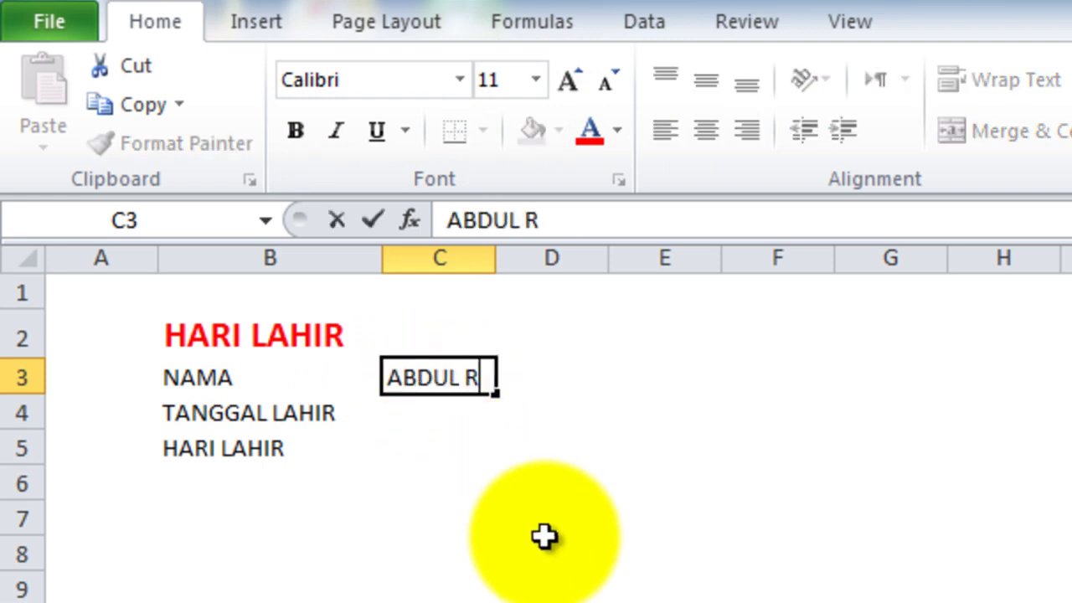
{"action": "type", "text": "MAN"}
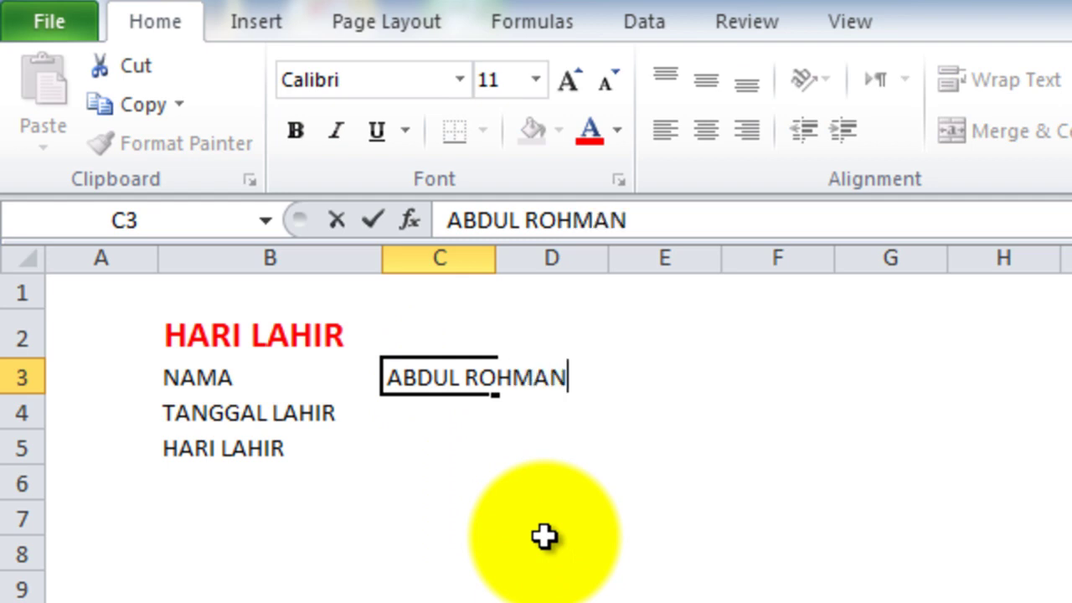
{"action": "left_click", "coordinate": [439, 409]}
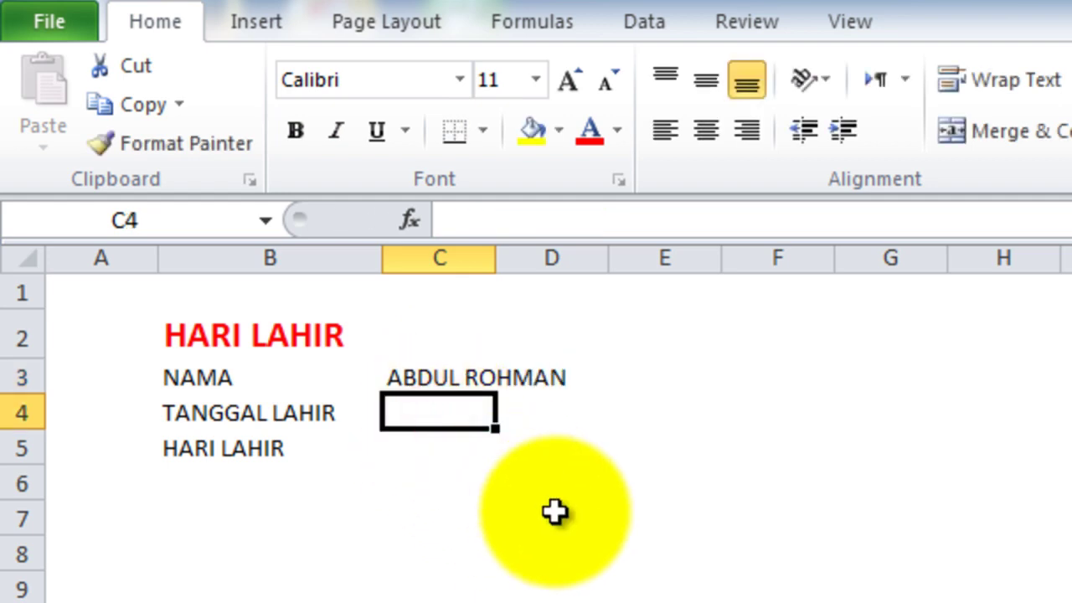
{"action": "type", "text": "15 JUNI 1982"}
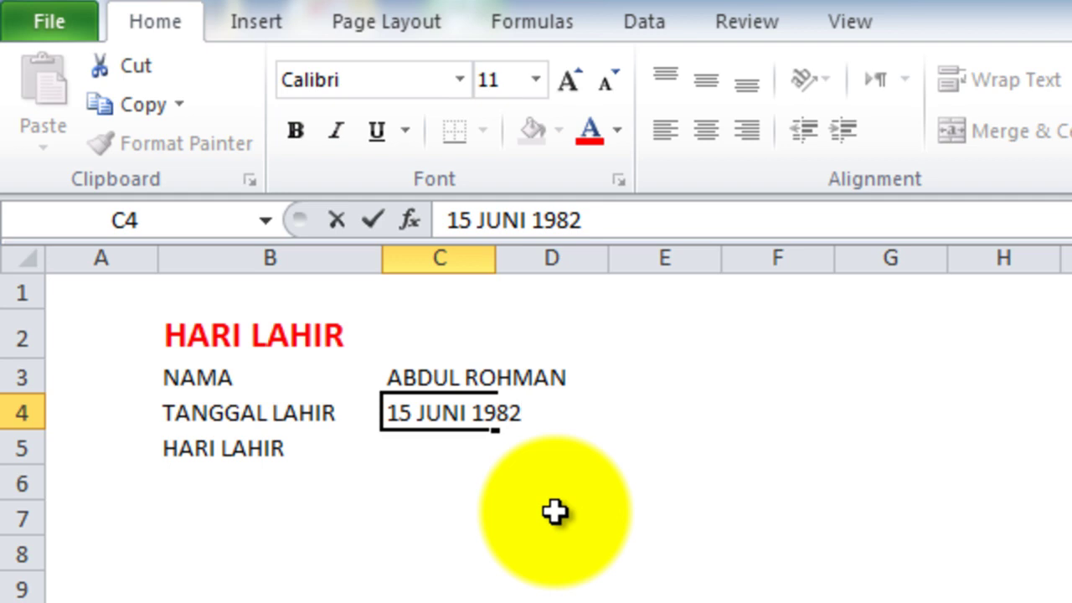
{"action": "left_click", "coordinate": [444, 450]}
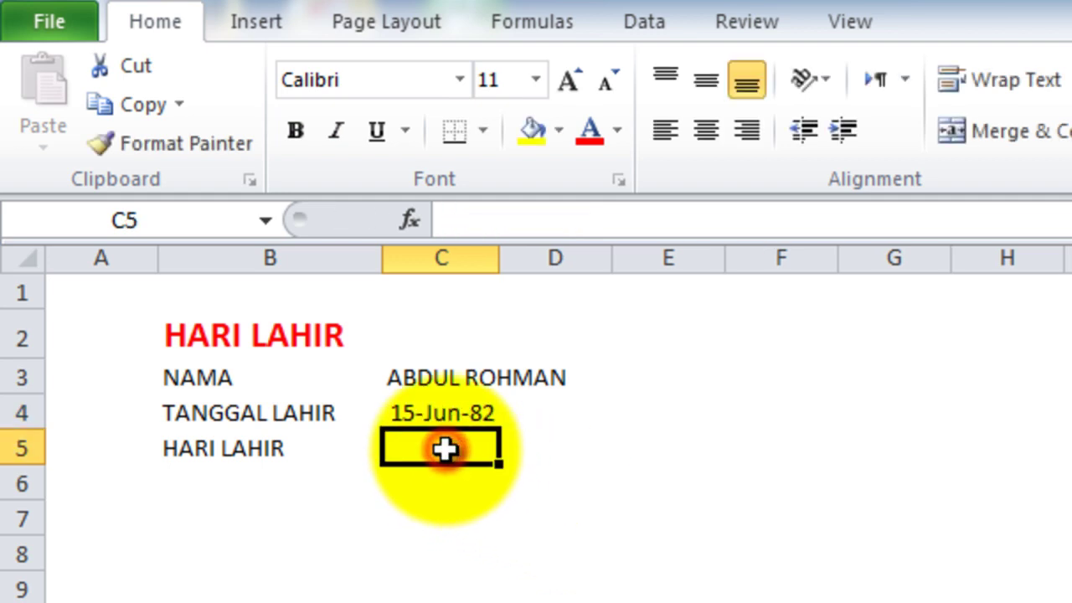
{"action": "left_click", "coordinate": [468, 414]}
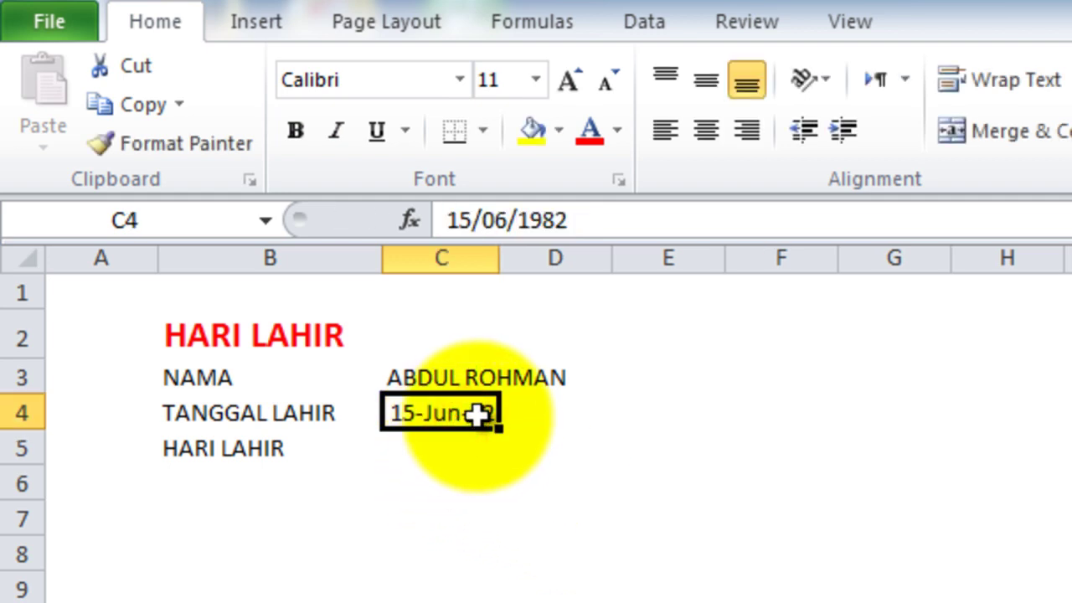
{"action": "mouse_move", "coordinate": [500, 258]}
{"action": "left_mouse_down"}
{"action": "mouse_move", "coordinate": [571, 269]}
{"action": "mouse_move", "coordinate": [527, 271]}
{"action": "left_mouse_up"}
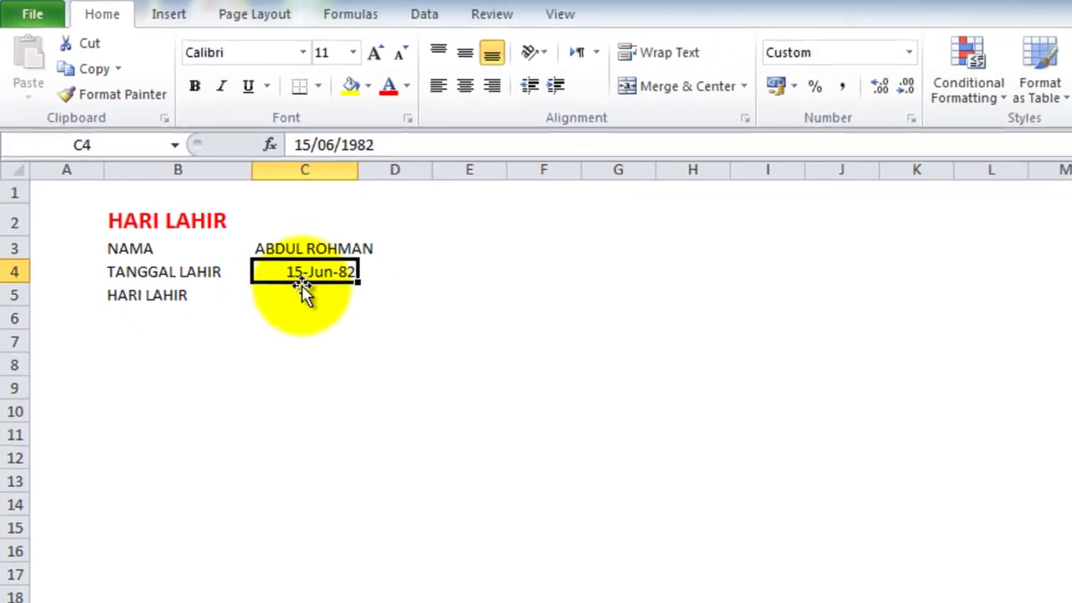
- Format C4 with the 14 Maret 2001 date type so it shows 15 Juni 1982
{"action": "right_click", "coordinate": [460, 413]}
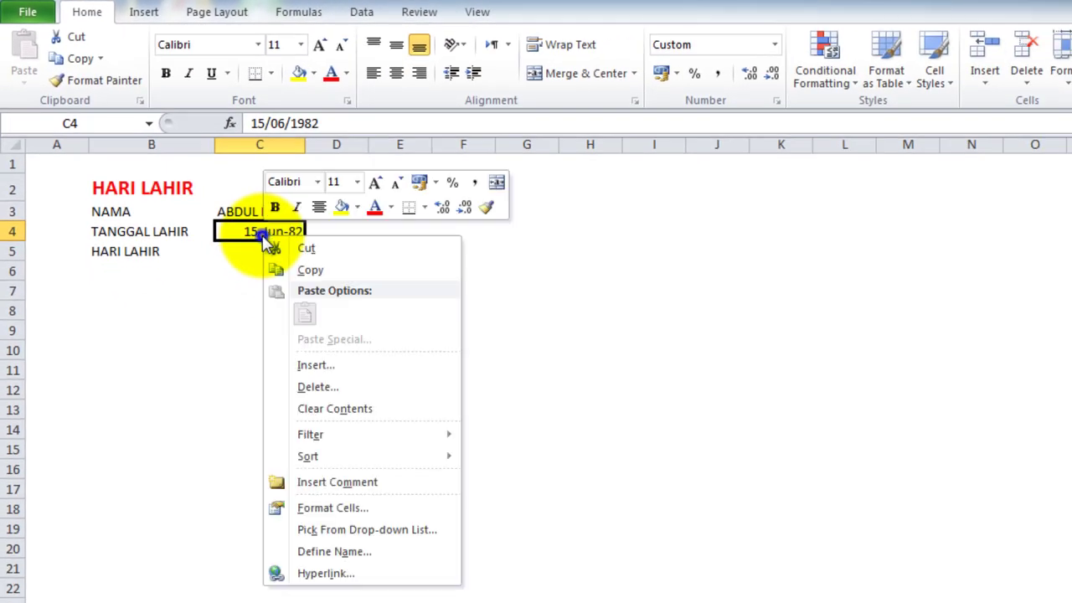
{"action": "left_click", "coordinate": [335, 508]}
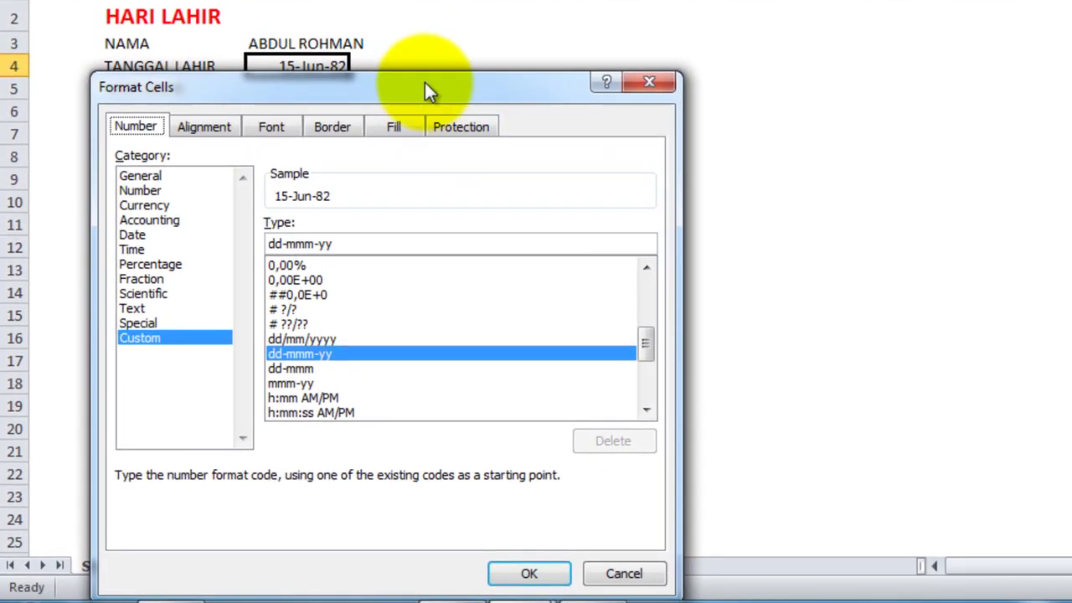
{"action": "left_click_drag", "start_coordinate": [424, 82], "coordinate": [469, 49]}
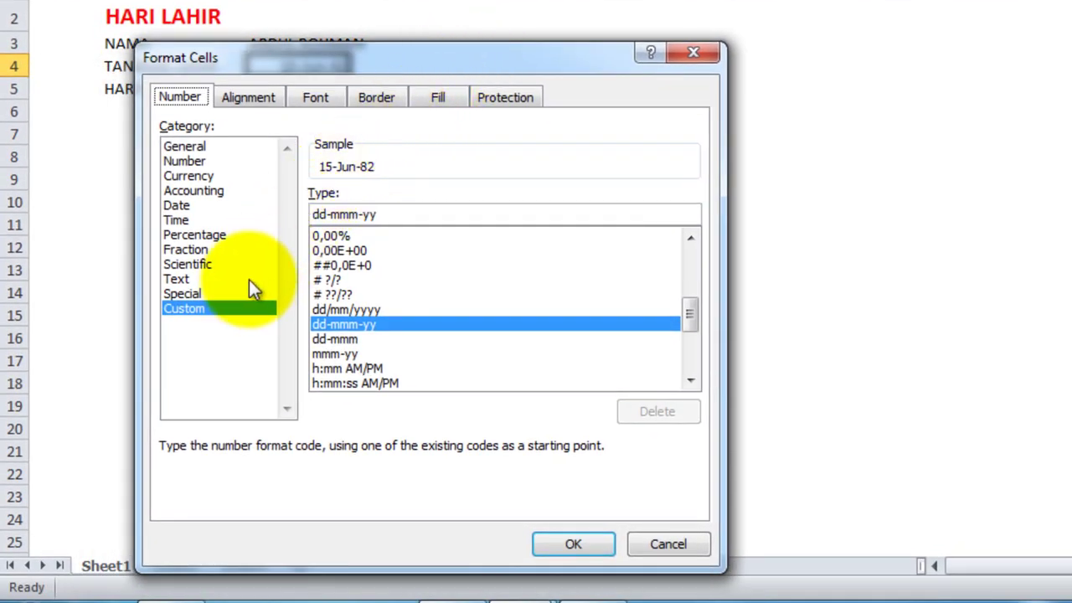
{"action": "left_click", "coordinate": [188, 217]}
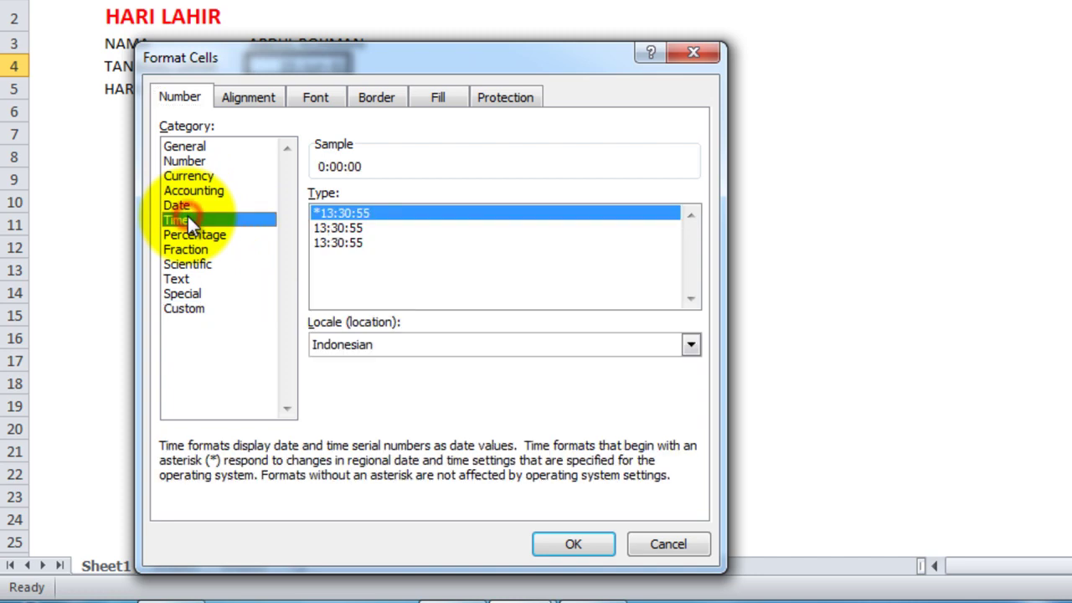
{"action": "left_click", "coordinate": [177, 205]}
{"action": "left_click", "coordinate": [352, 287]}
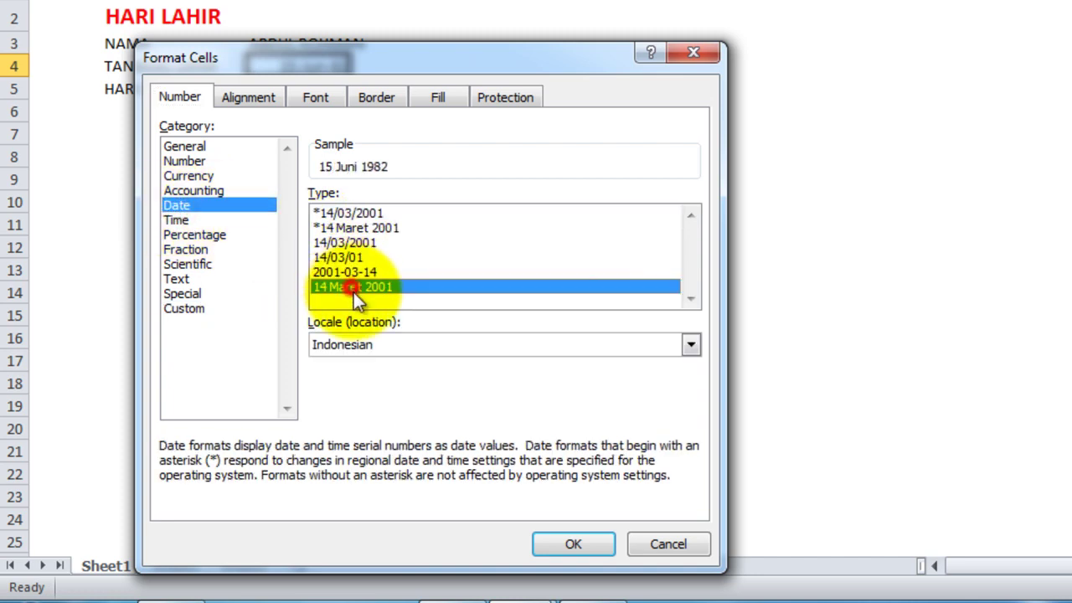
{"action": "left_click", "coordinate": [555, 542]}
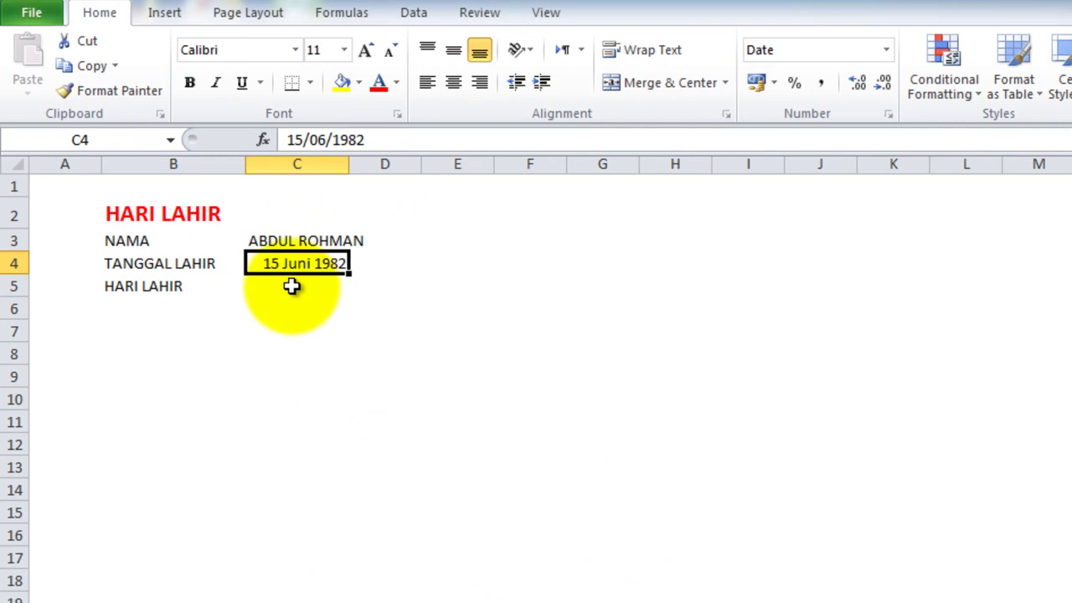
{"action": "left_click", "coordinate": [291, 287]}
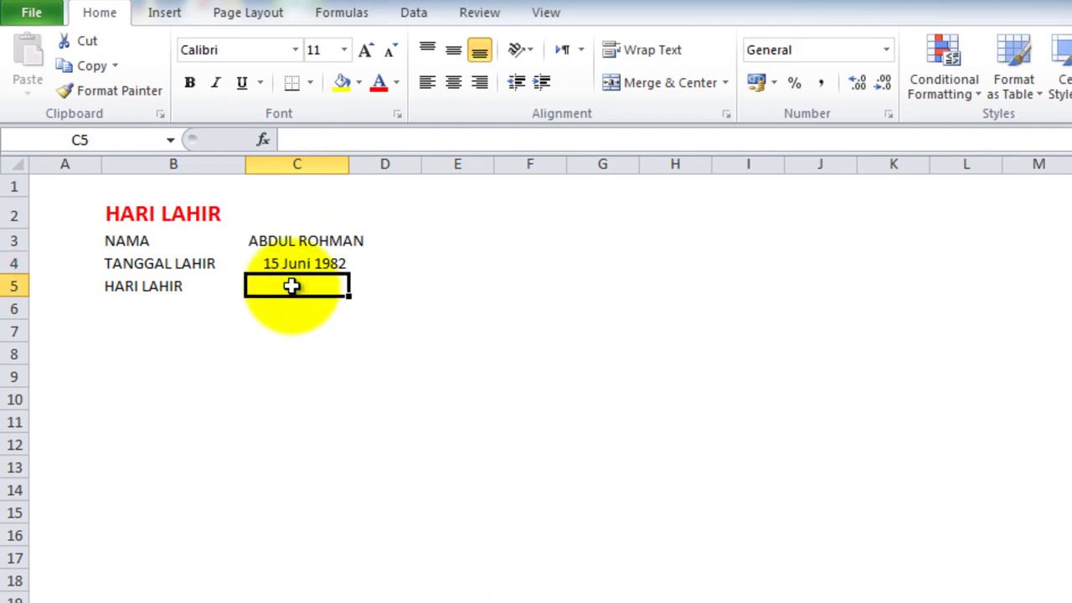
- Set C5 to =C4 with custom format DDDD so it shows the weekday Selasa
{"action": "type", "text": "="}
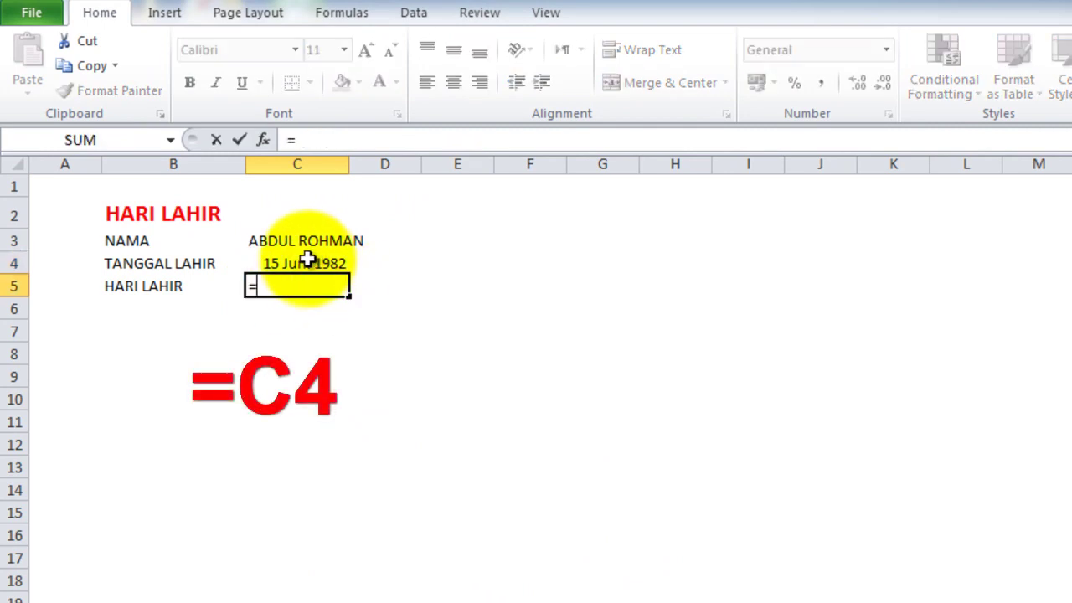
{"action": "left_click", "coordinate": [308, 260]}
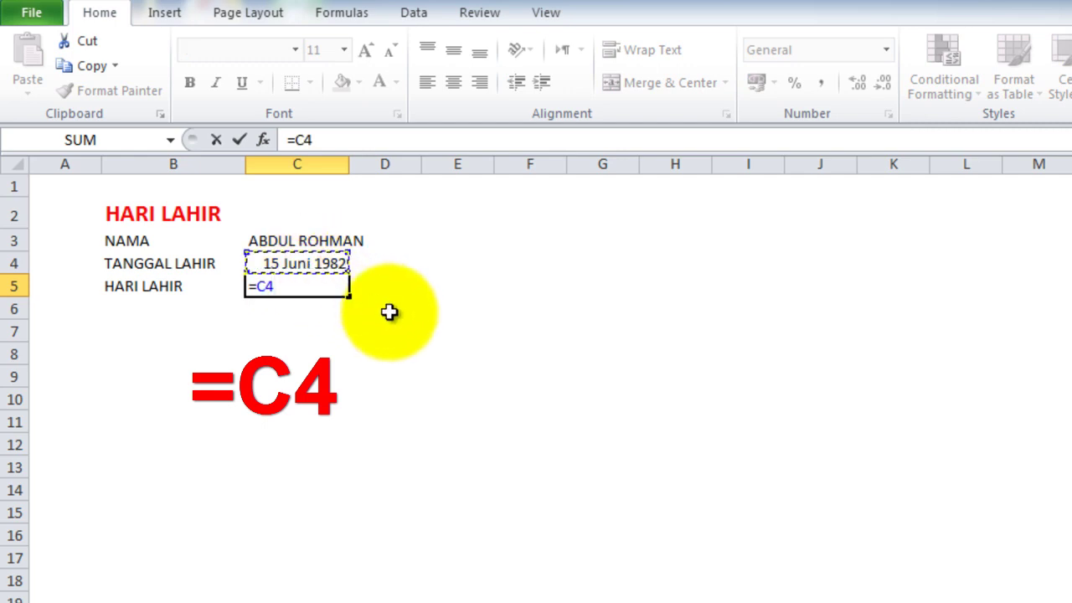
{"action": "key", "text": "Return"}
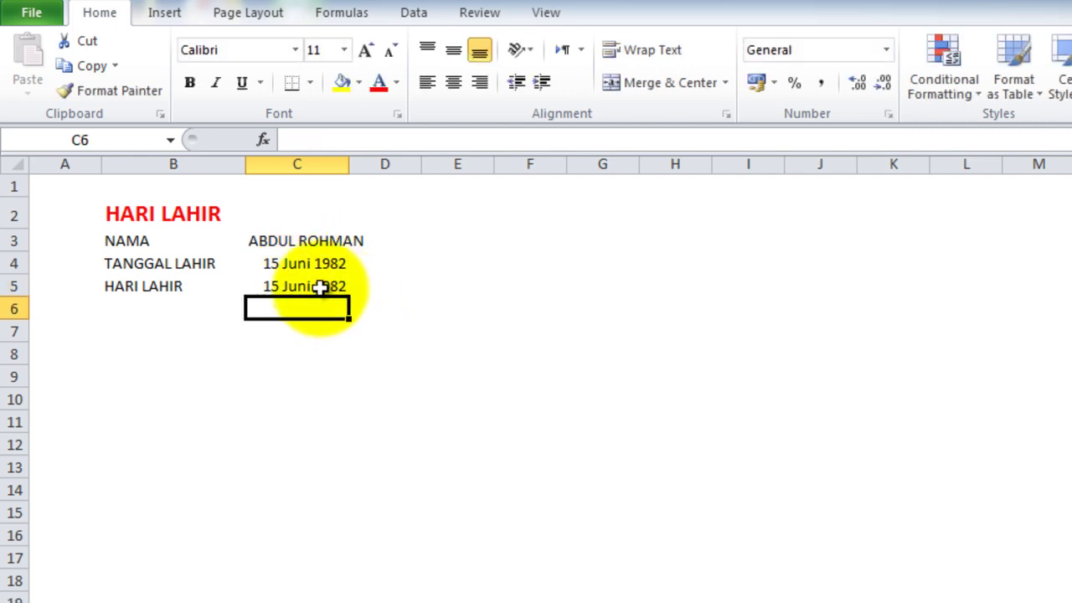
{"action": "left_click", "coordinate": [321, 287]}
{"action": "right_click", "coordinate": [321, 288]}
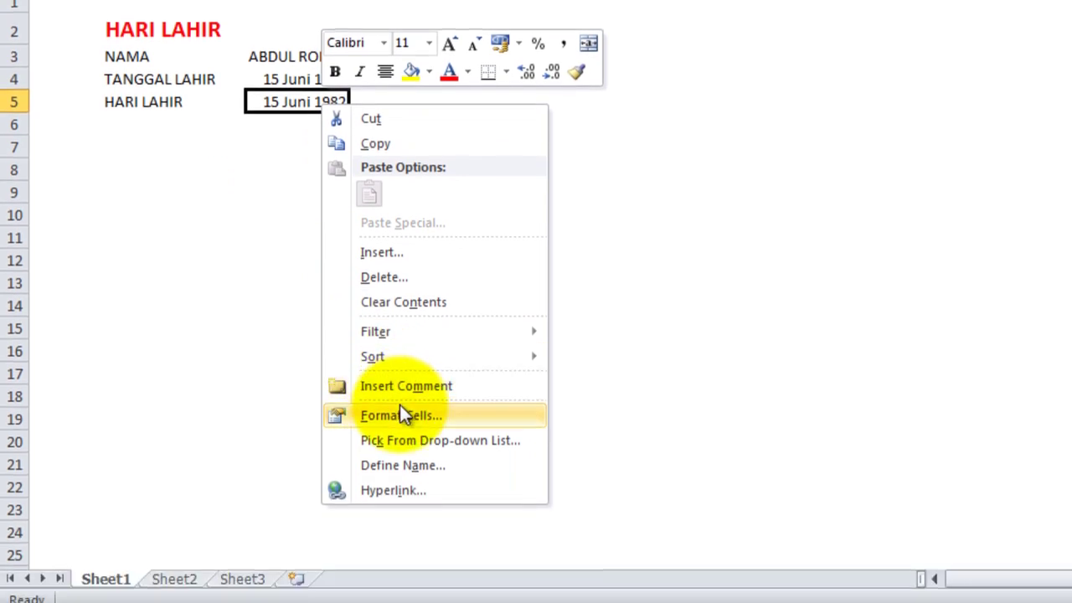
{"action": "left_click", "coordinate": [401, 414]}
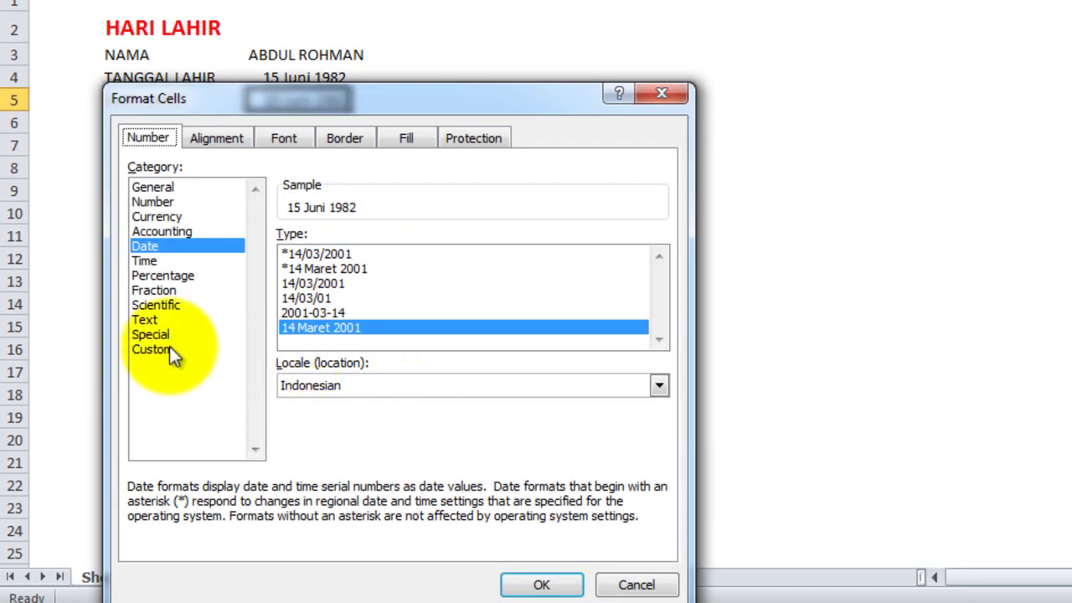
{"action": "left_click", "coordinate": [159, 349]}
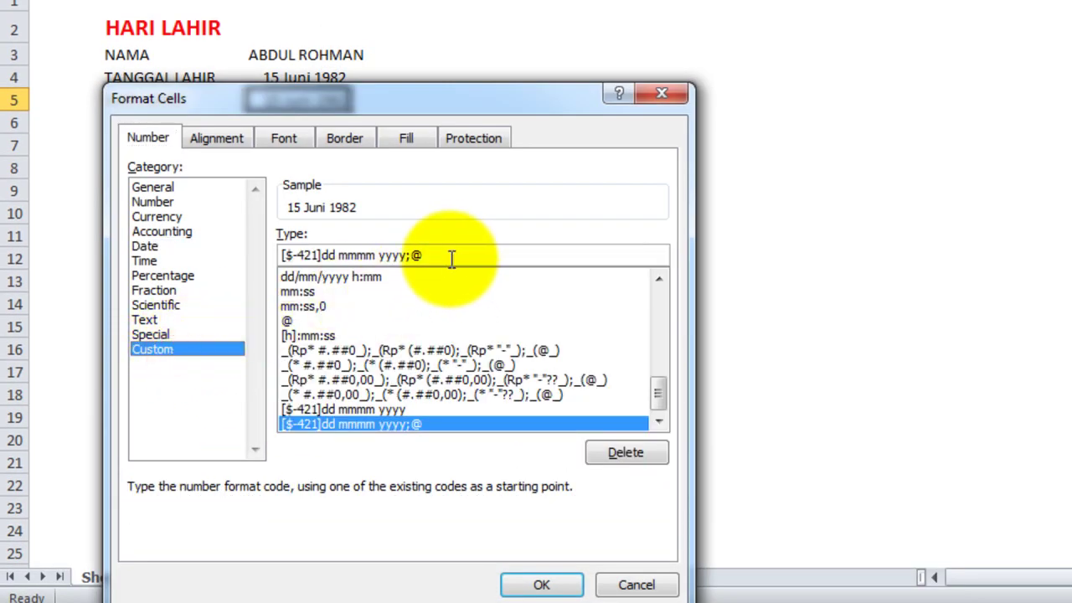
{"action": "left_click_drag", "start_coordinate": [450, 255], "coordinate": [242, 256]}
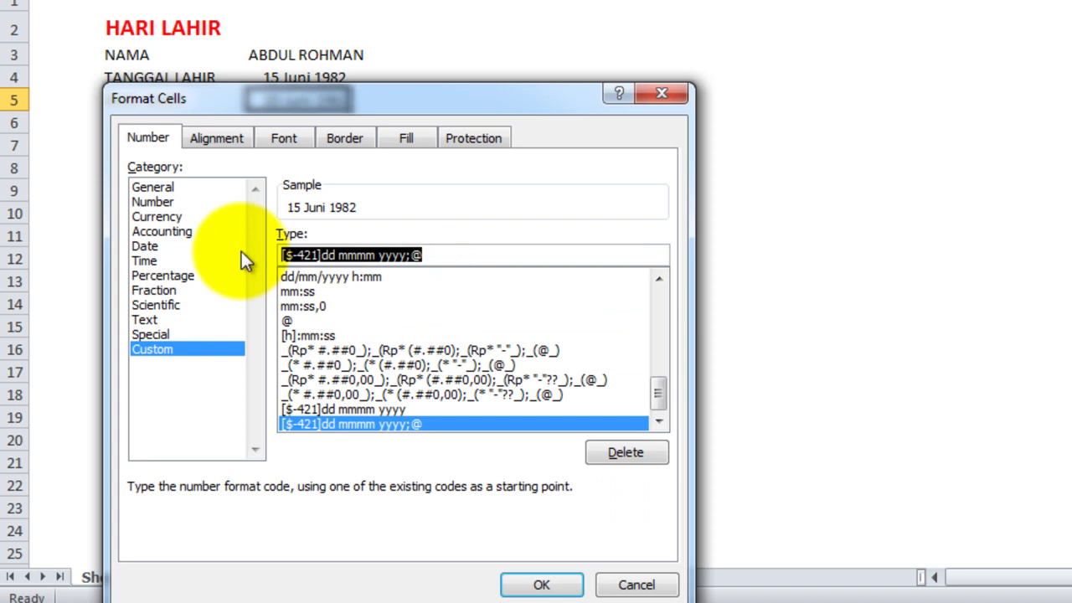
{"action": "type", "text": "DDDD"}
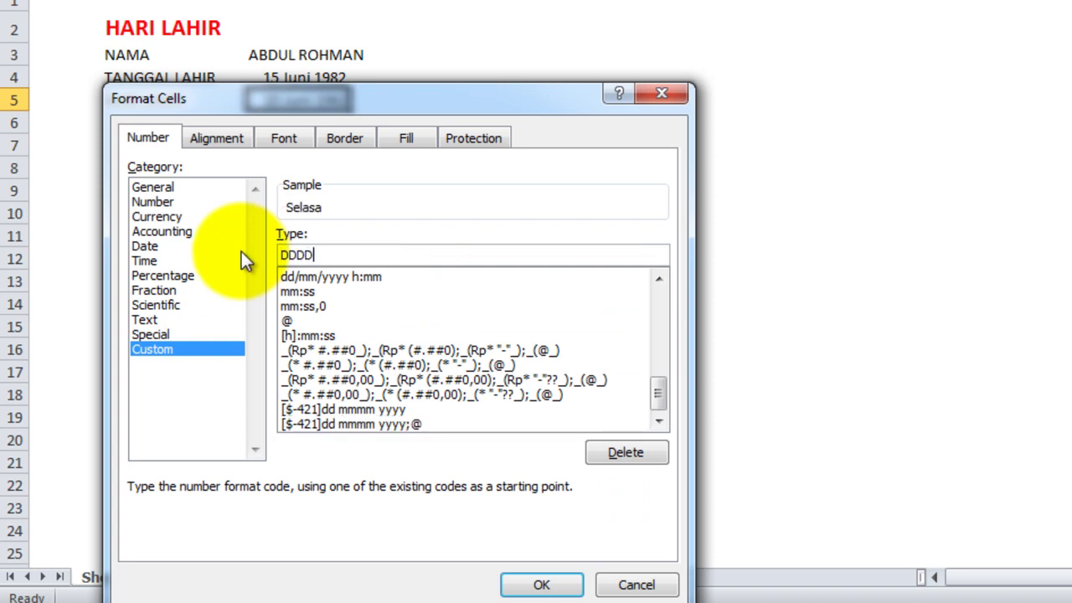
{"action": "left_click", "coordinate": [536, 584]}
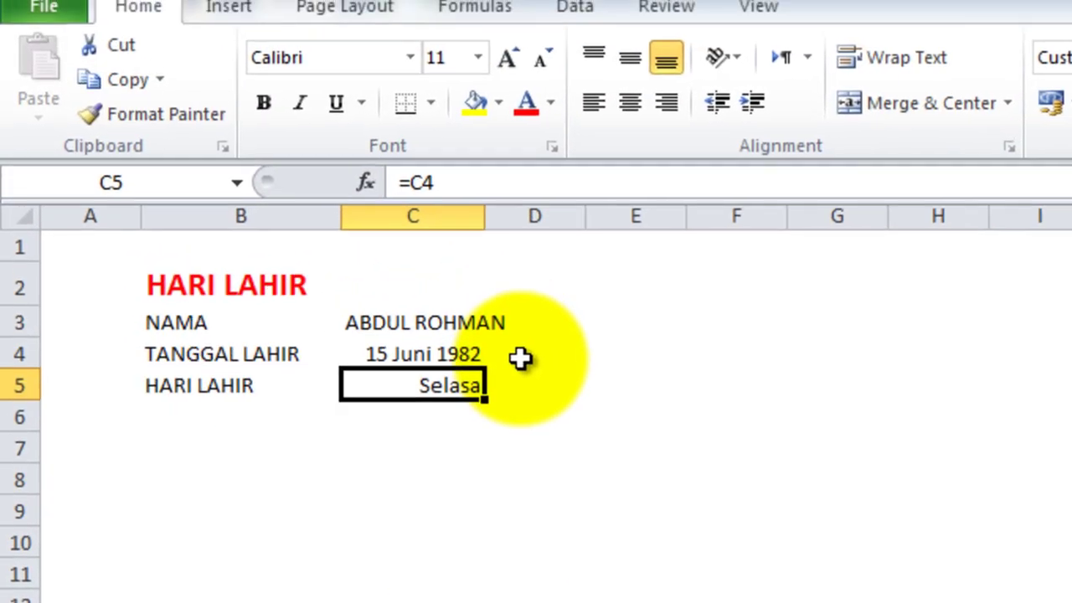
{"action": "left_click", "coordinate": [520, 358]}
{"action": "left_click", "coordinate": [520, 390]}
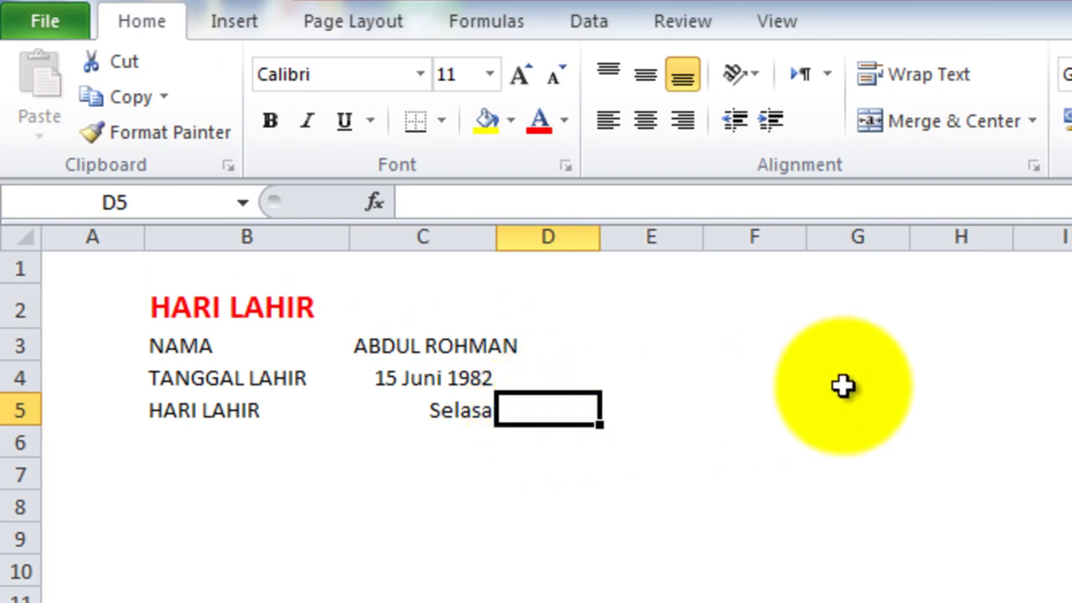
- Enter the index numbers 0, 1, 2 and 4 down I5:I8
{"action": "left_click", "coordinate": [1051, 402]}
{"action": "type", "text": "0"}
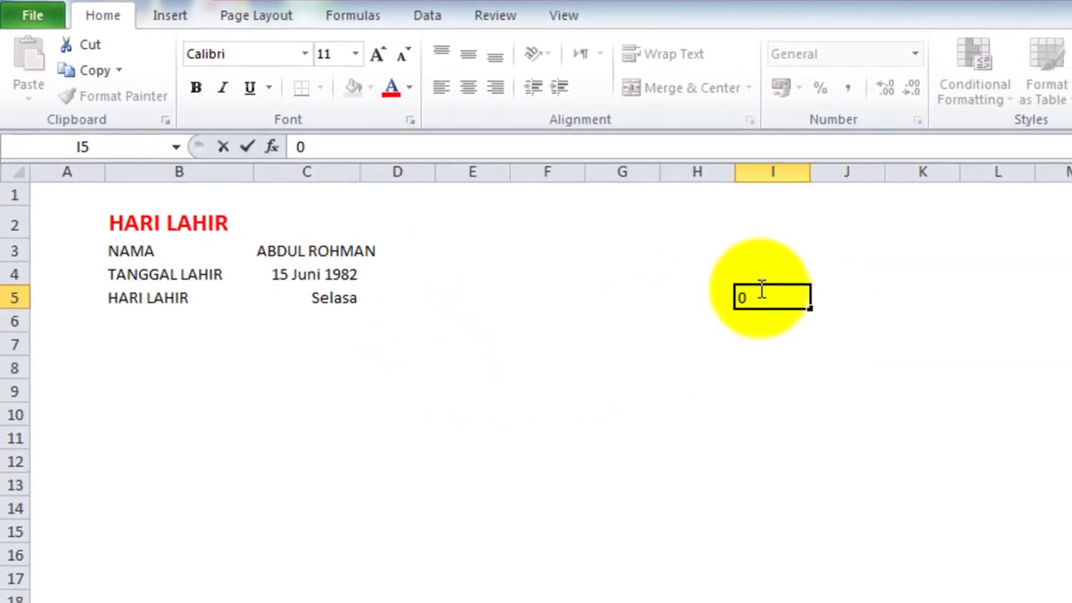
{"action": "key", "text": "Return"}
{"action": "type", "text": "1"}
{"action": "key", "text": "Return"}
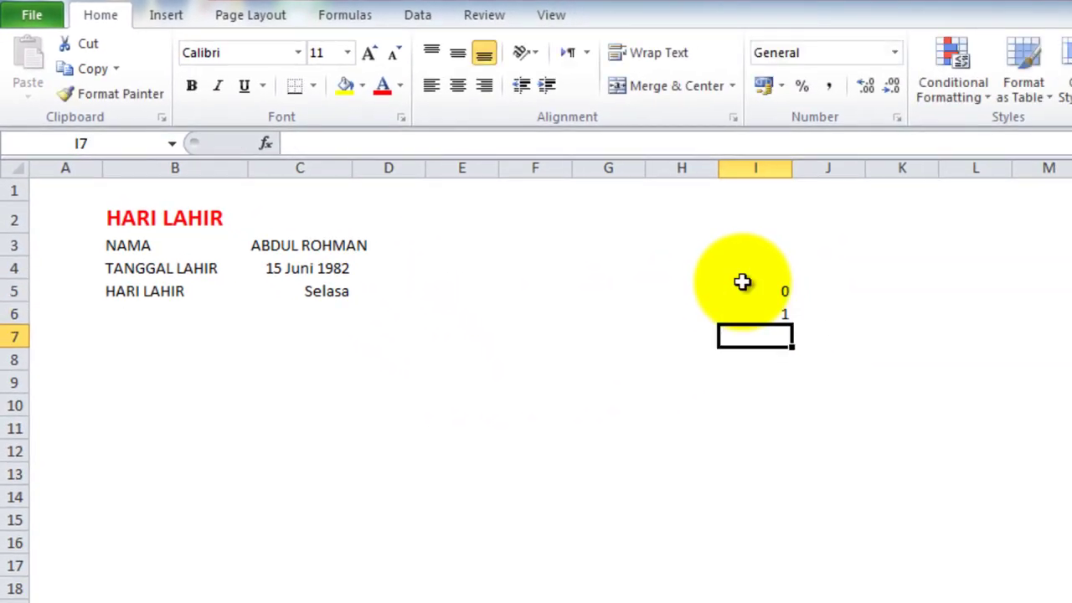
{"action": "type", "text": "2"}
{"action": "key", "text": "Return"}
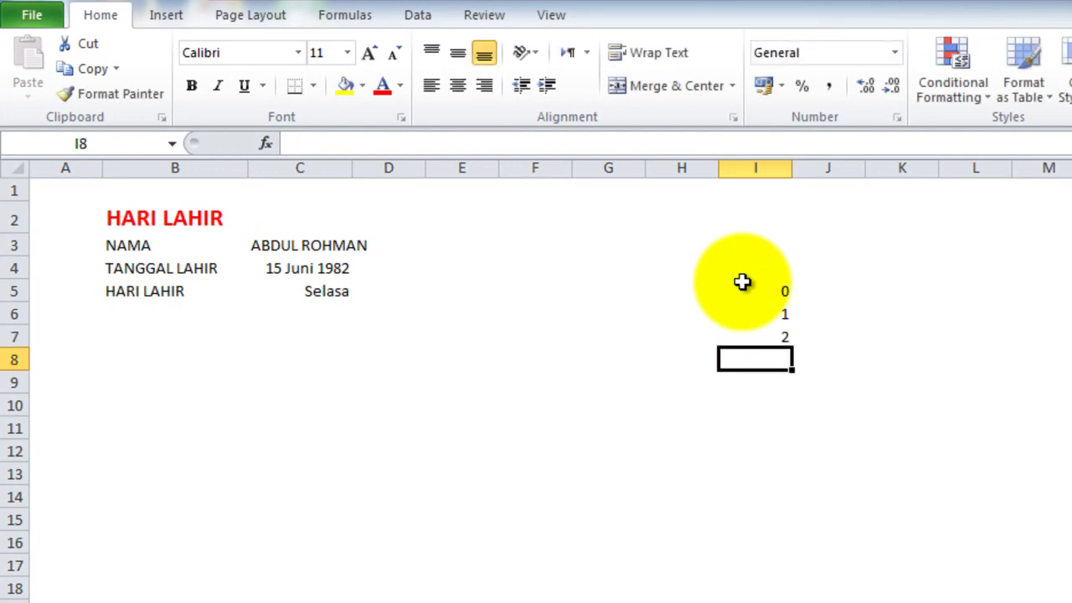
{"action": "type", "text": "4"}
{"action": "key", "text": "Return"}
{"action": "key", "text": "Up"}
{"action": "key", "text": "Up"}
{"action": "key", "text": "Up"}
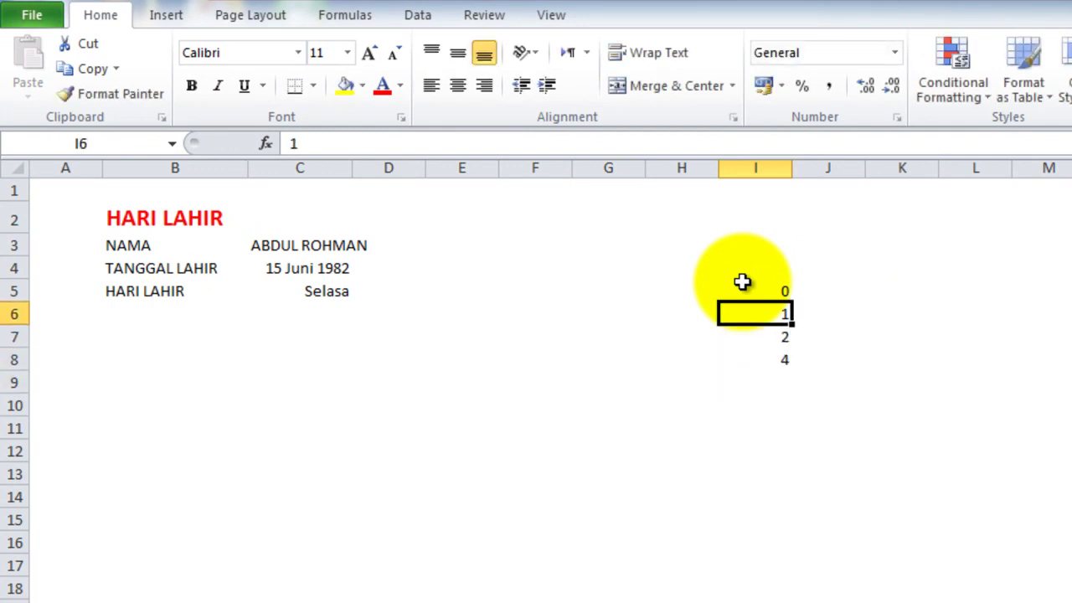
{"action": "key", "text": "Up"}
- Enter the pasaran names Kliwon, Legi, Pahing, Pon and Wage down J5:J9
{"action": "key", "text": "Right"}
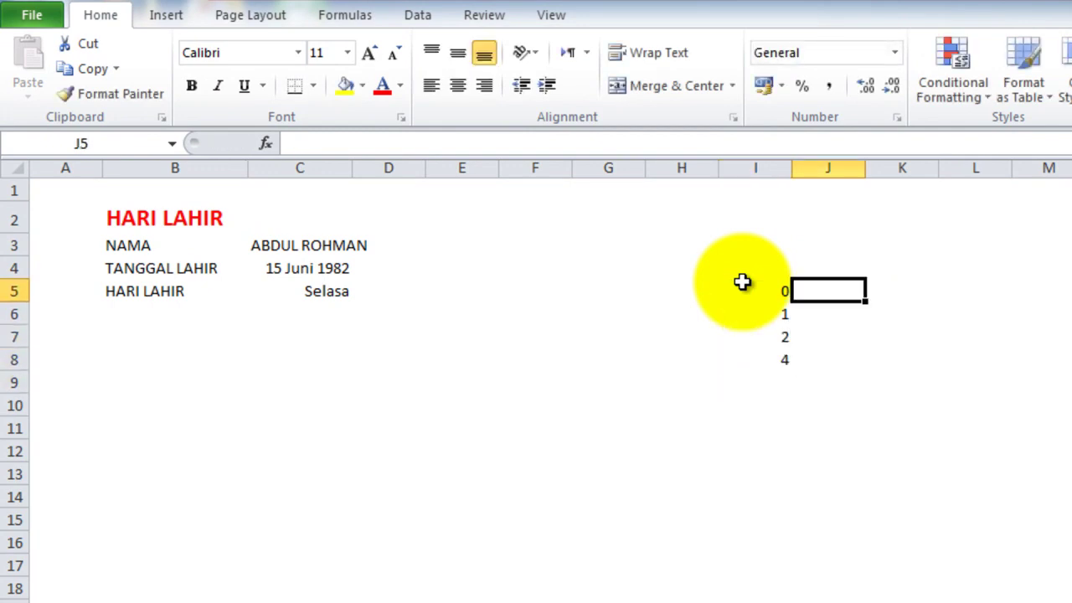
{"action": "type", "text": "kLIWON"}
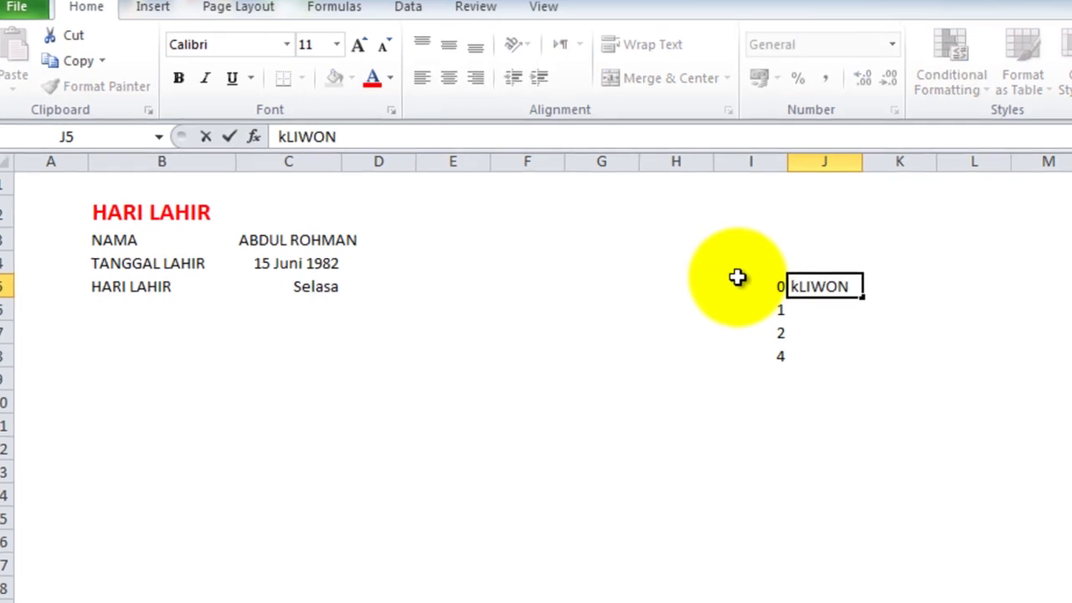
{"action": "key", "text": "Right"}
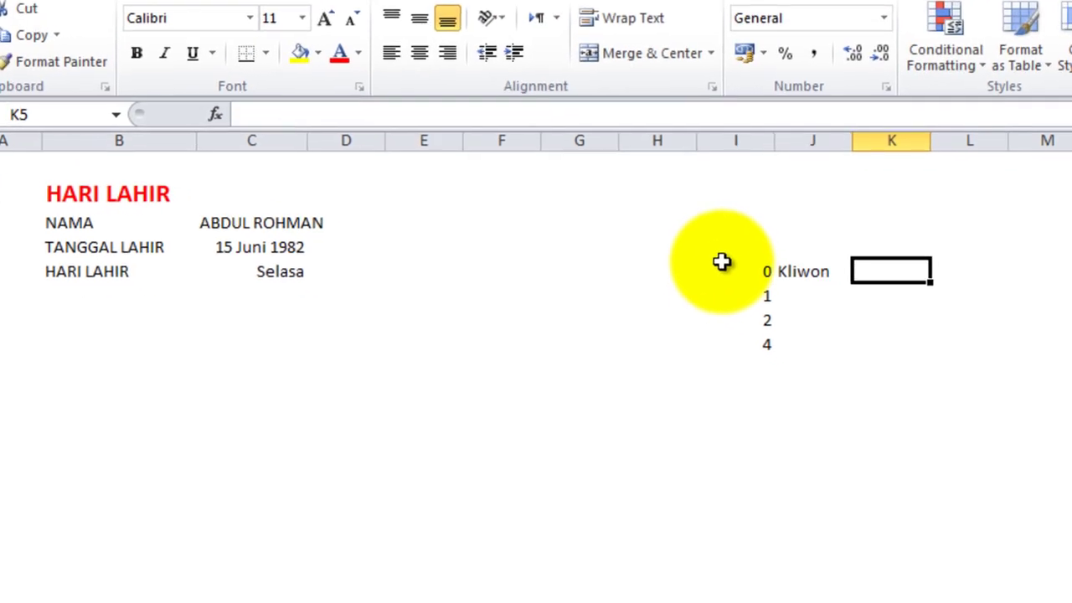
{"action": "key", "text": "Left"}
{"action": "key", "text": "Down"}
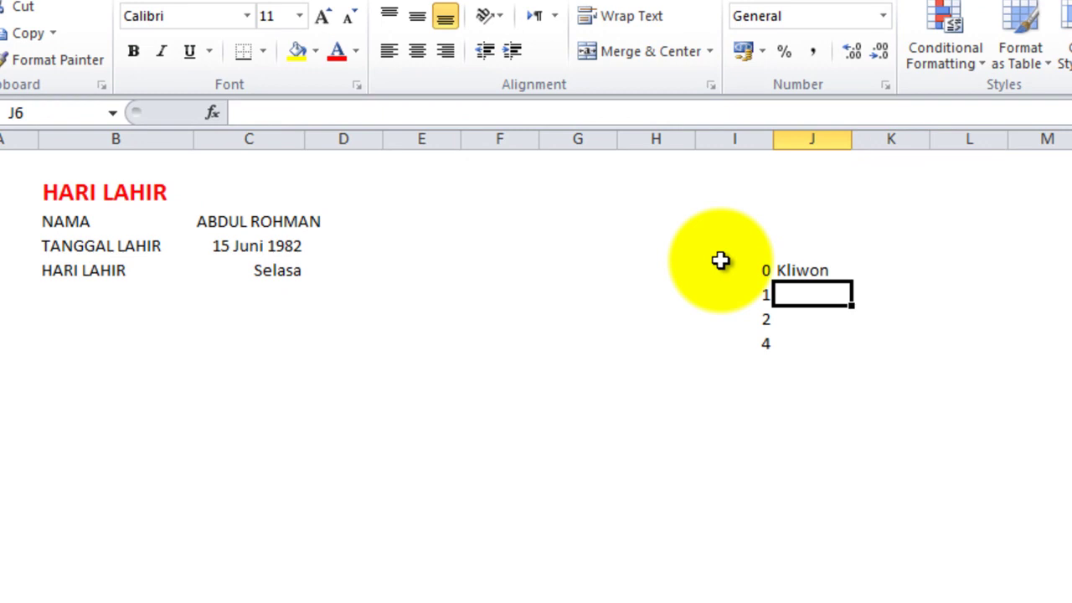
{"action": "type", "text": "Legi"}
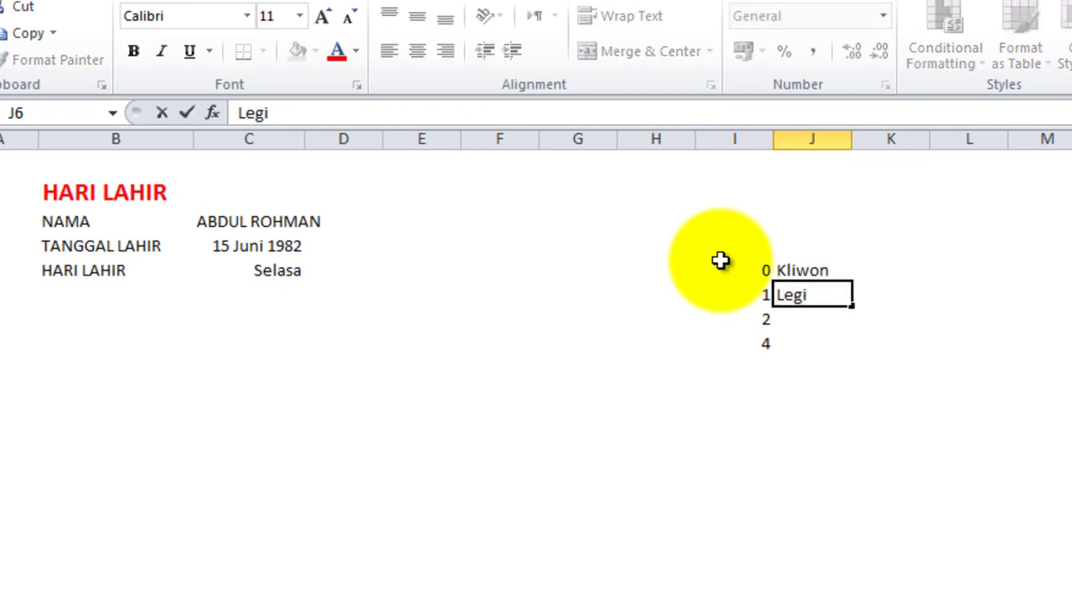
{"action": "key", "text": "Return"}
{"action": "type", "text": "Pahing"}
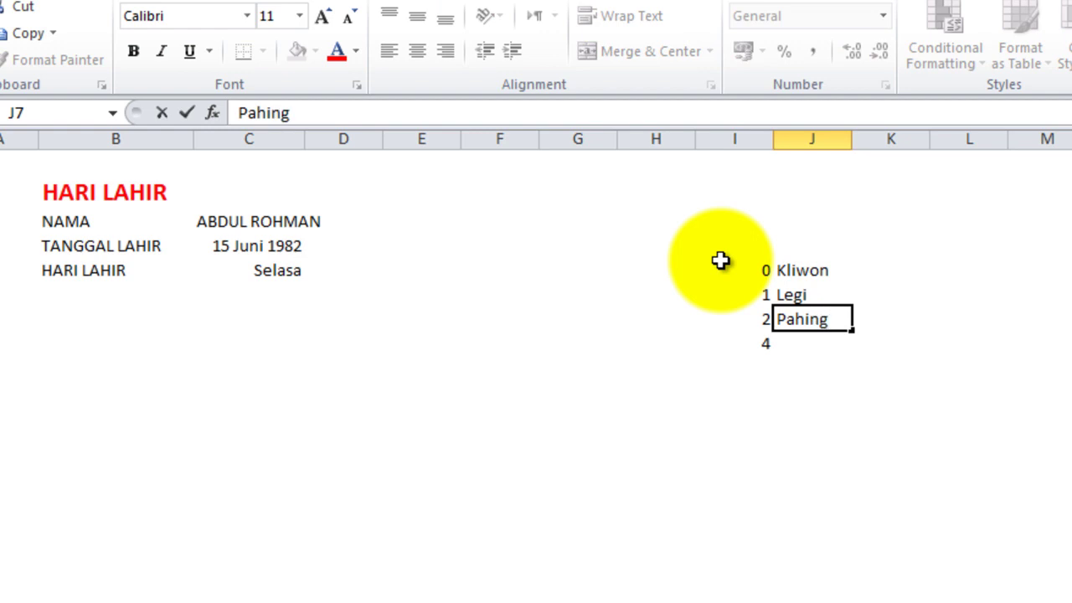
{"action": "key", "text": "Return"}
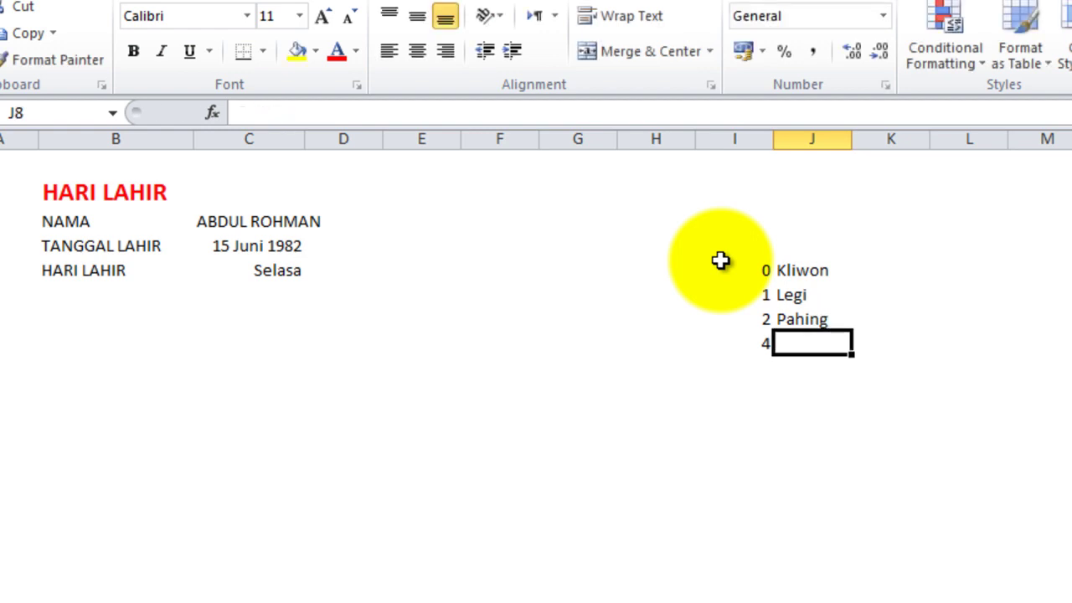
{"action": "type", "text": "Pon"}
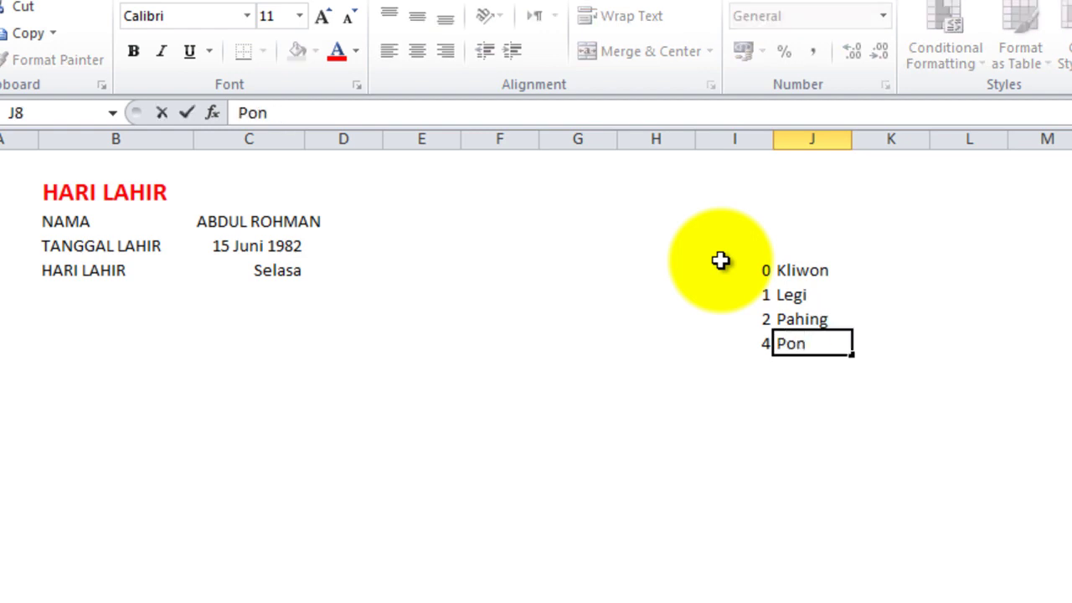
{"action": "key", "text": "Return"}
{"action": "type", "text": "Wage"}
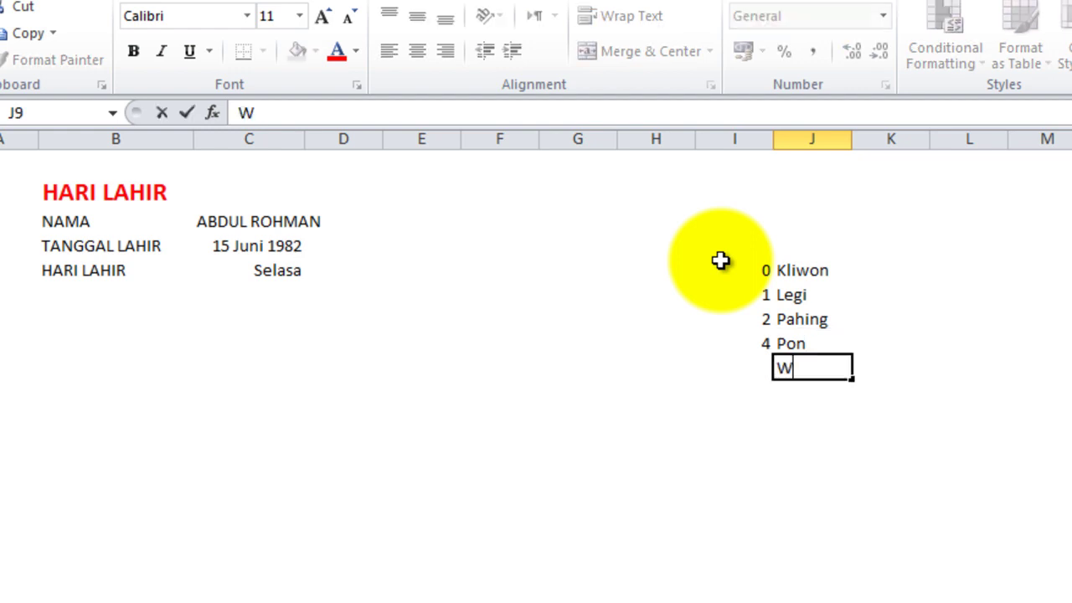
{"action": "left_click", "coordinate": [342, 274]}
- Merge and centre C3:D3 and C4:D4, then widen column D
{"action": "mouse_move", "coordinate": [221, 221]}
{"action": "left_mouse_down"}
{"action": "mouse_move", "coordinate": [347, 232]}
{"action": "mouse_move", "coordinate": [356, 220]}
{"action": "left_mouse_up"}
{"action": "left_click", "coordinate": [616, 53]}
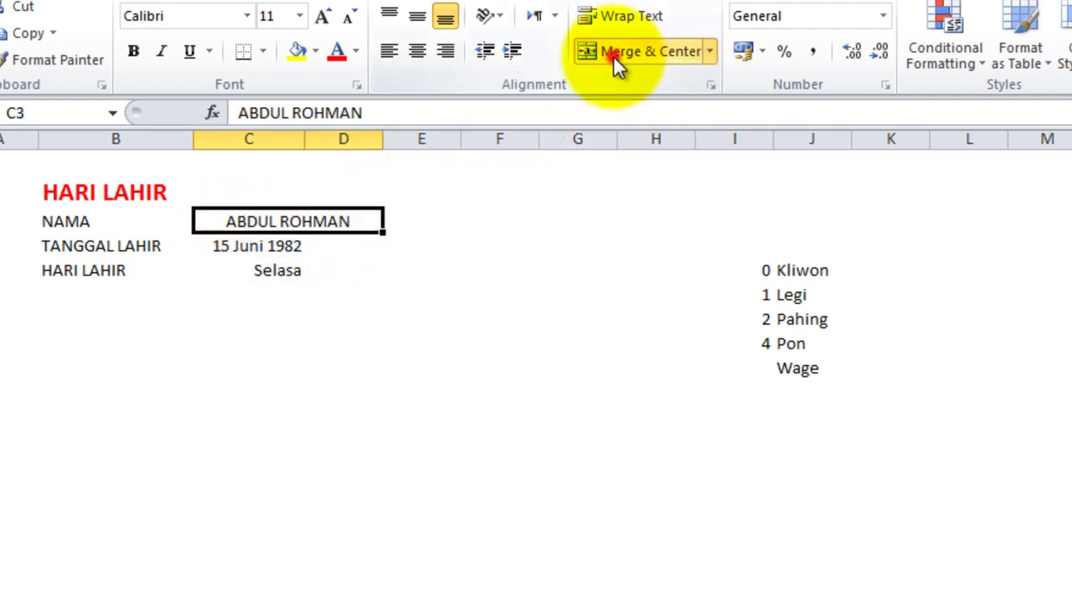
{"action": "left_click_drag", "start_coordinate": [226, 245], "coordinate": [343, 252]}
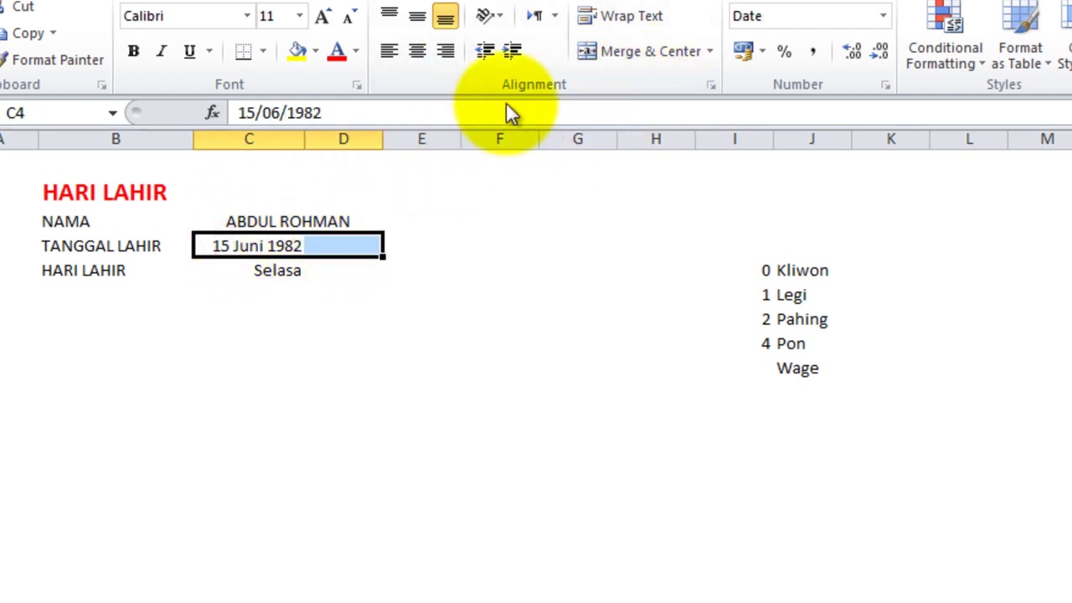
{"action": "left_click", "coordinate": [589, 52]}
{"action": "left_click", "coordinate": [329, 276]}
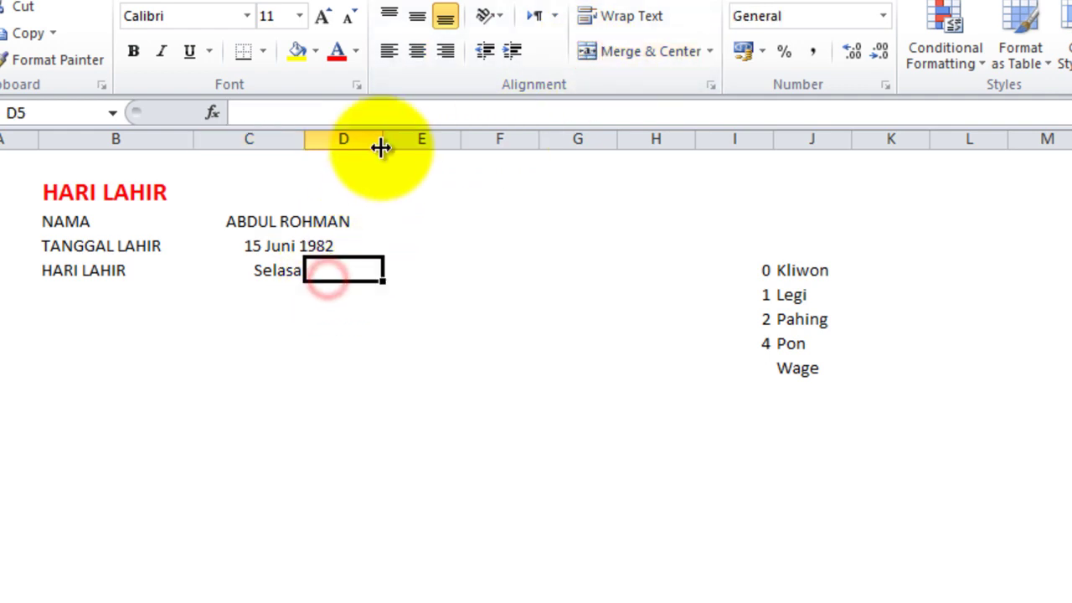
{"action": "left_click_drag", "start_coordinate": [383, 138], "coordinate": [402, 138]}
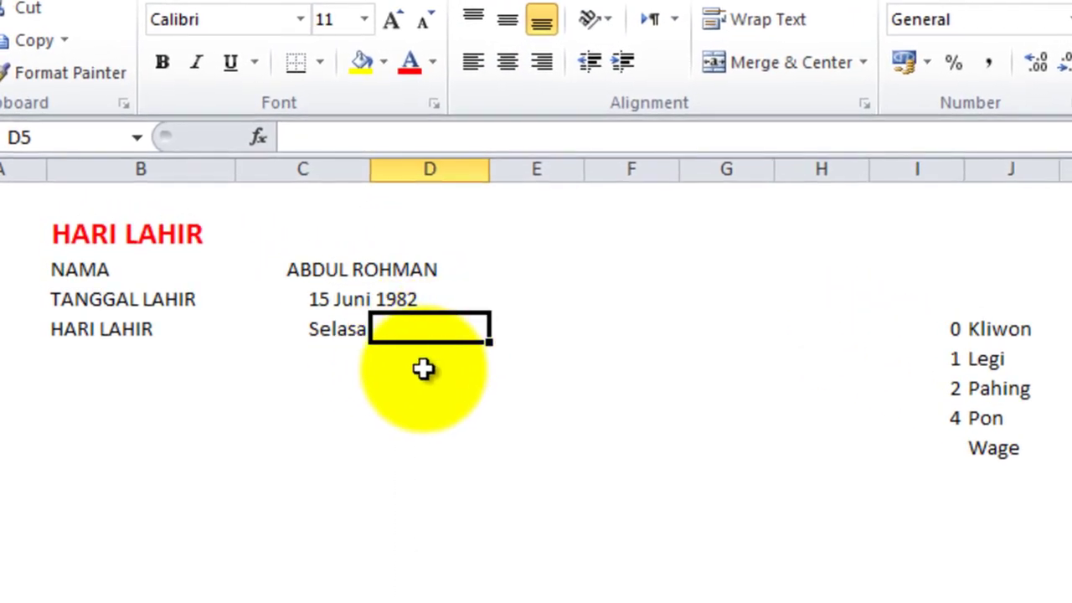
- Enter =VLOOKUP(MOD(C4;5);I5:J9;2) in D5 to look up the pasaran
{"action": "type", "text": "="}
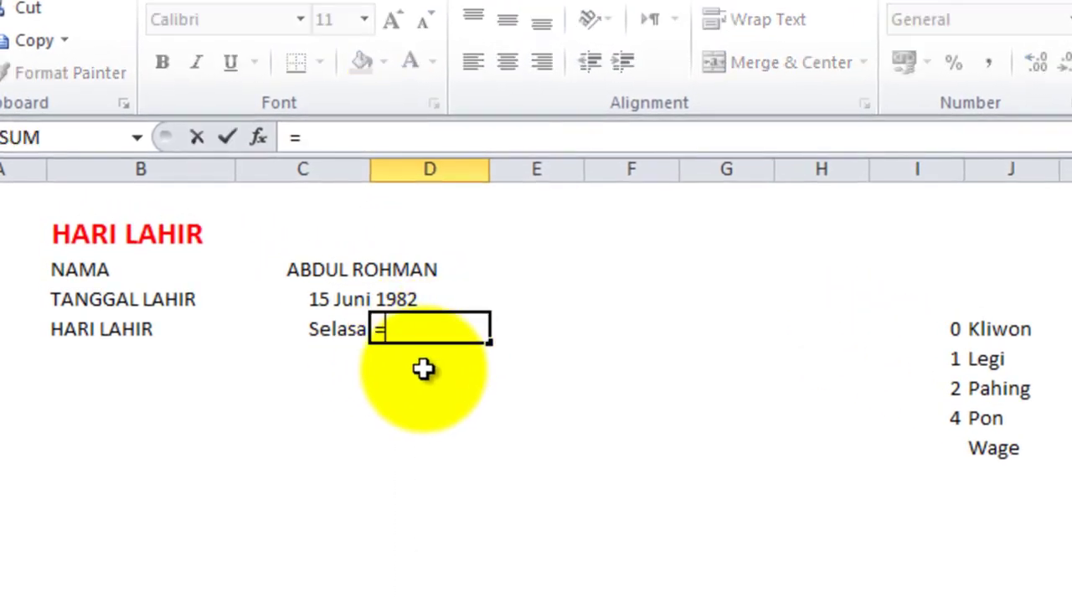
{"action": "type", "text": "v"}
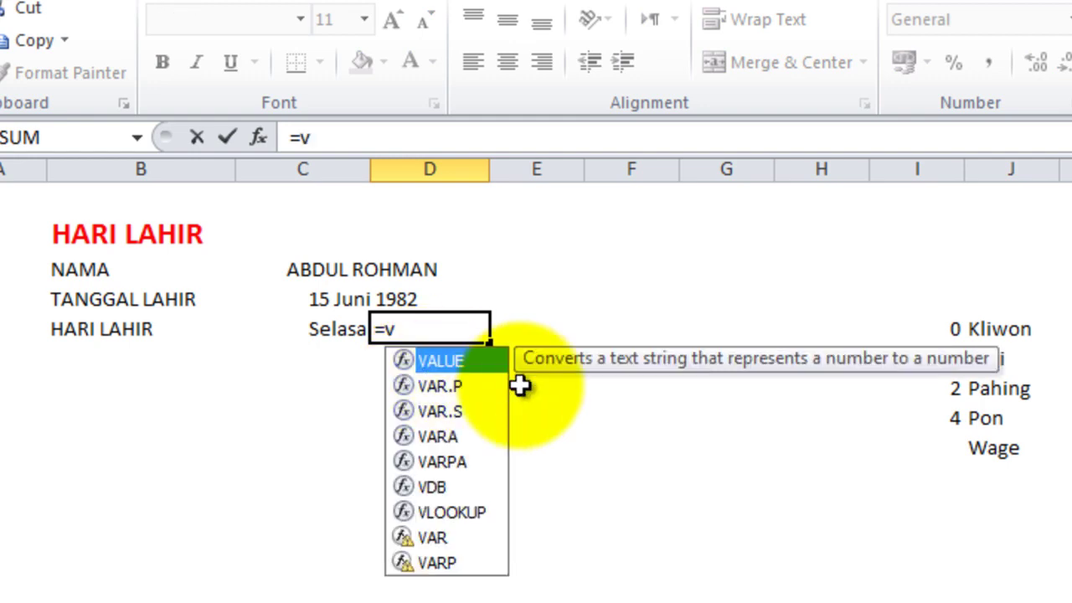
{"action": "type", "text": "l"}
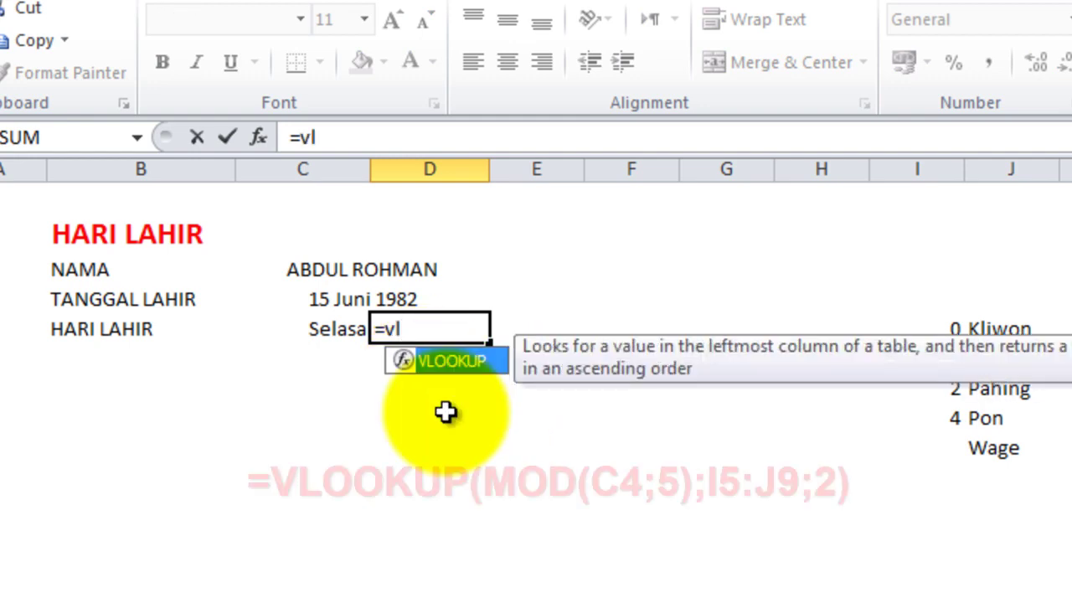
{"action": "double_click", "coordinate": [450, 360]}
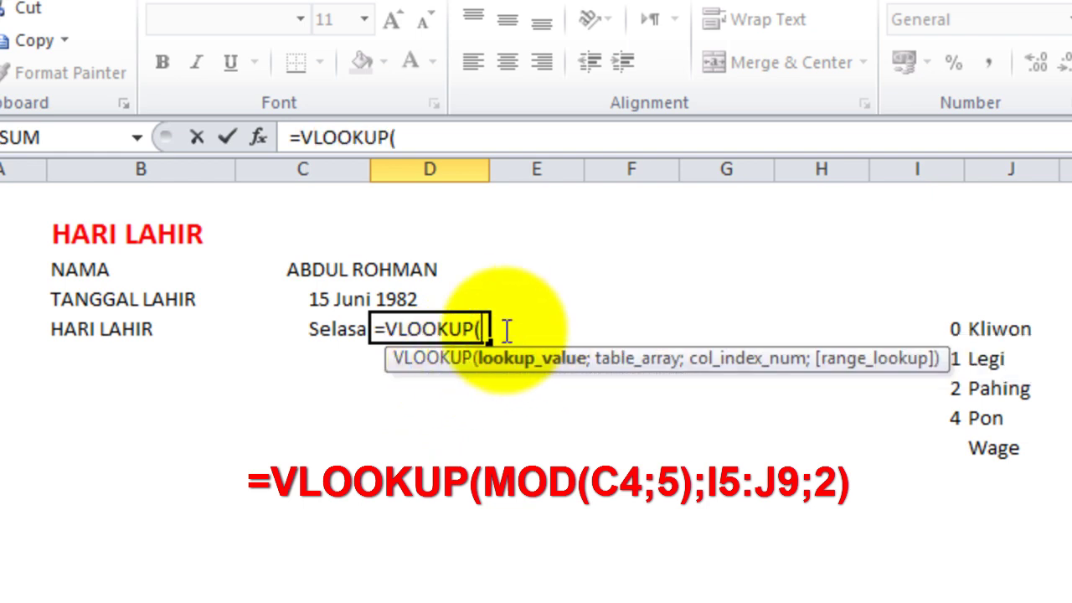
{"action": "type", "text": "MO"}
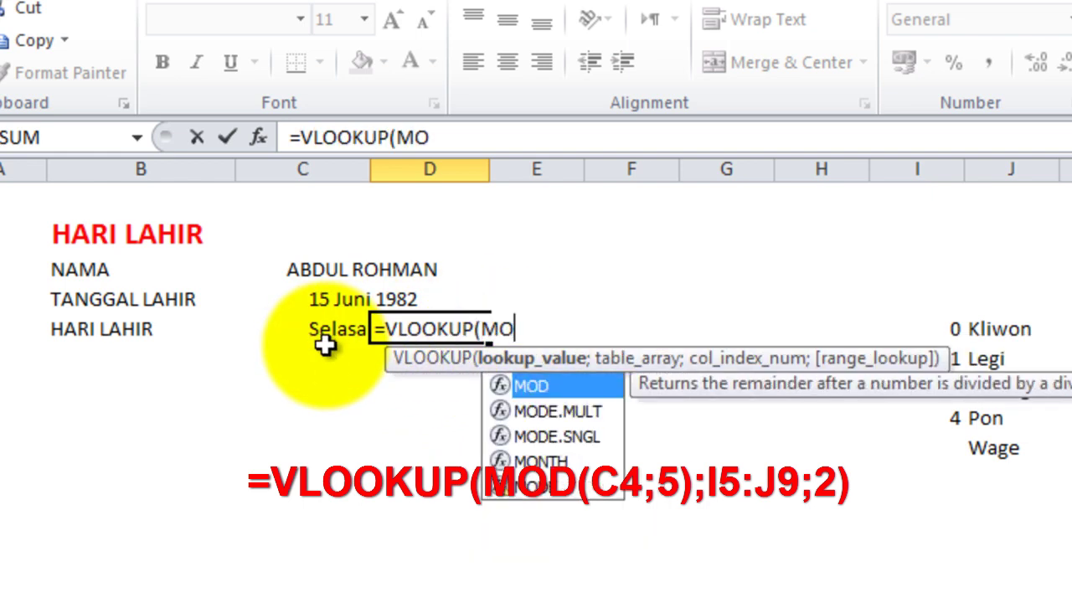
{"action": "type", "text": "D"}
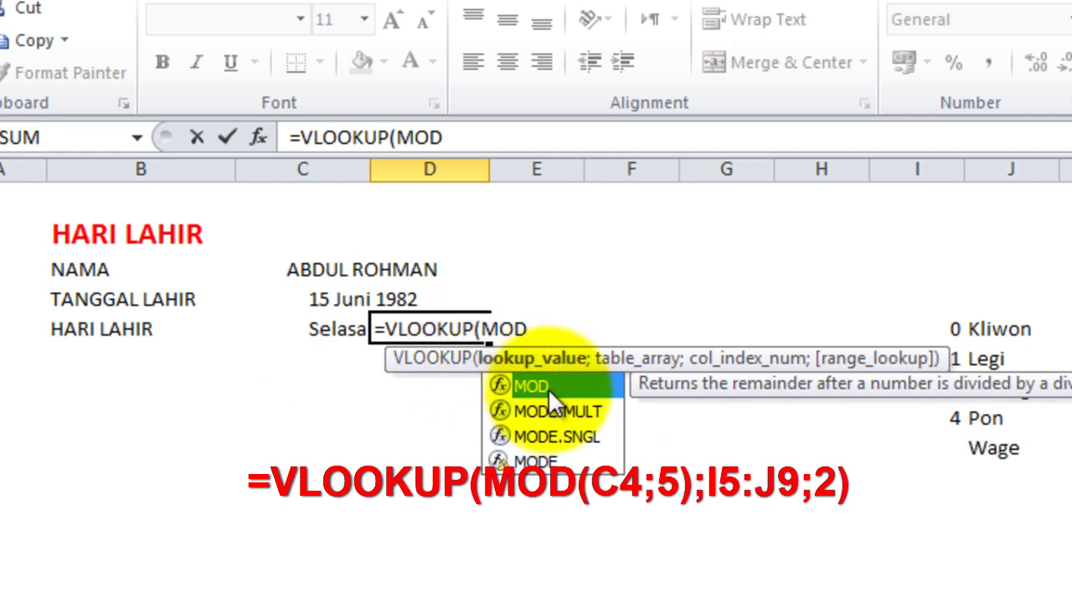
{"action": "double_click", "coordinate": [548, 388]}
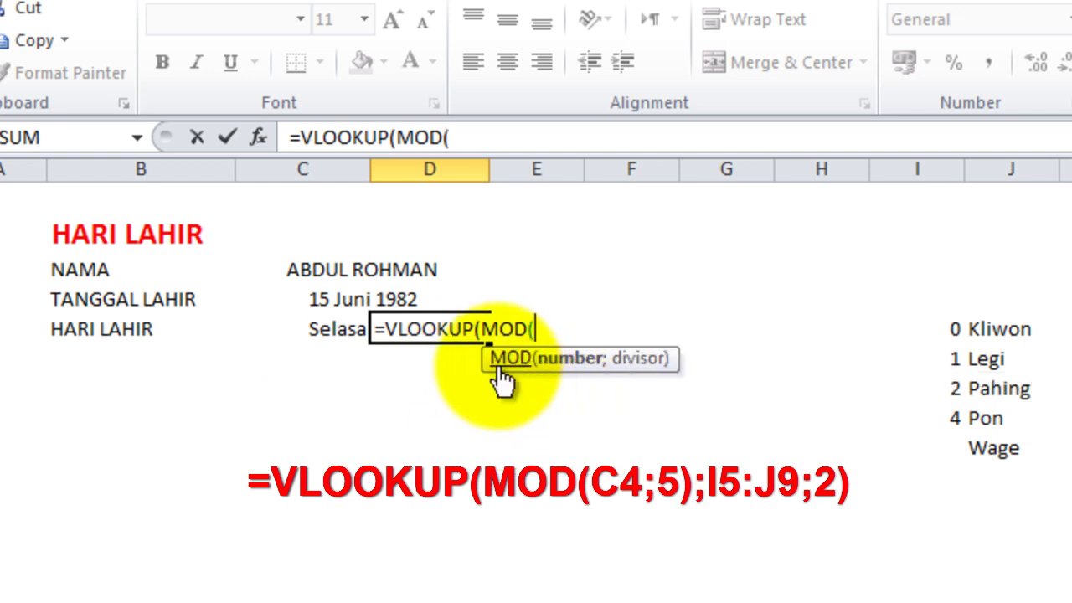
{"action": "left_click", "coordinate": [373, 298]}
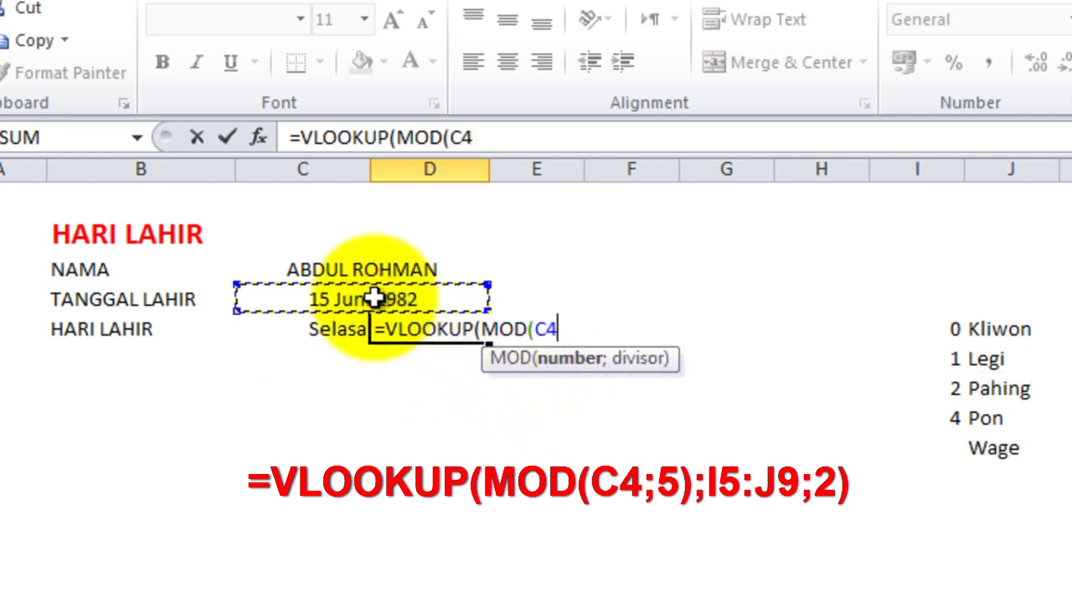
{"action": "type", "text": ";5)"}
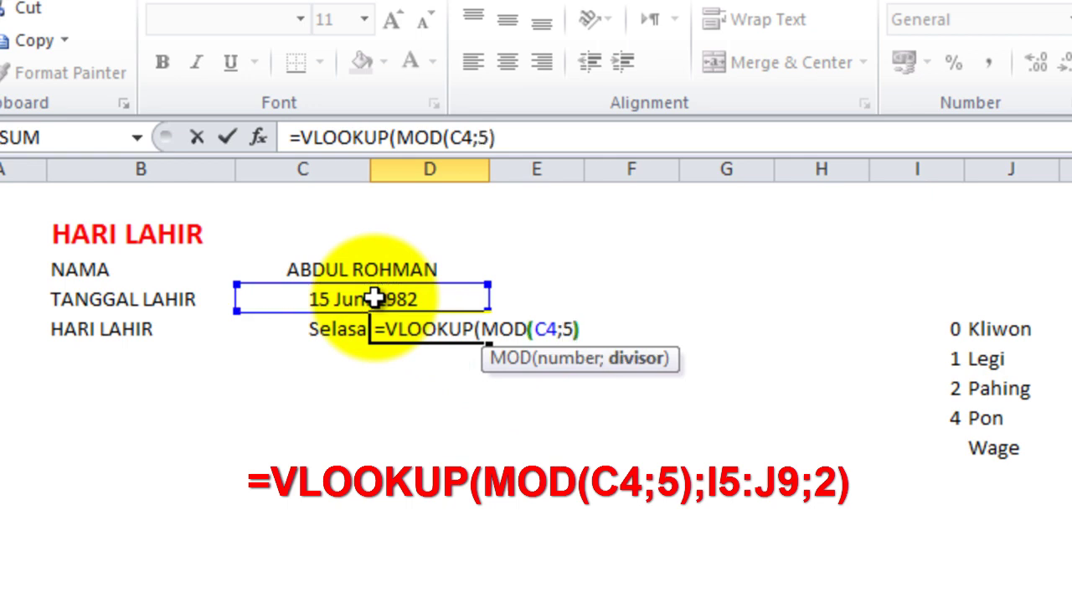
{"action": "type", "text": ";"}
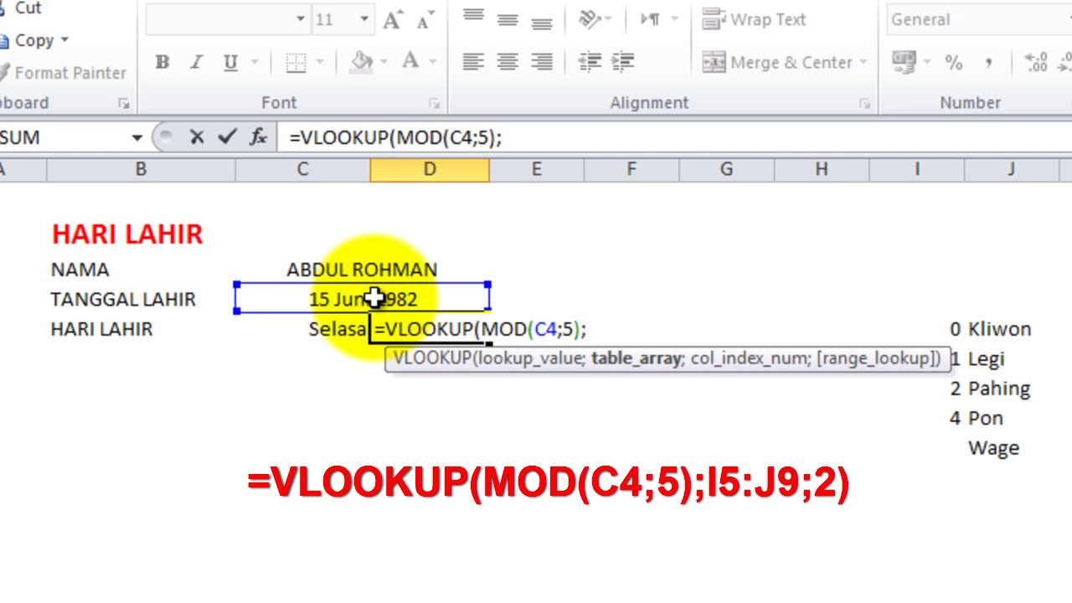
{"action": "mouse_move", "coordinate": [955, 329]}
{"action": "left_mouse_down"}
{"action": "mouse_move", "coordinate": [982, 342]}
{"action": "mouse_move", "coordinate": [989, 448]}
{"action": "left_mouse_up"}
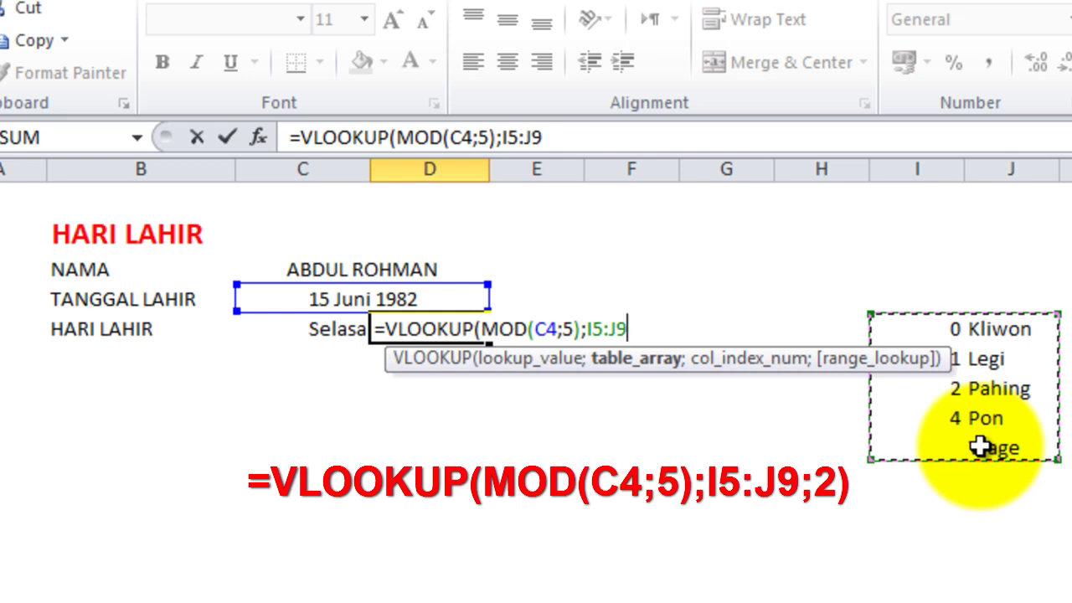
{"action": "type", "text": ";2"}
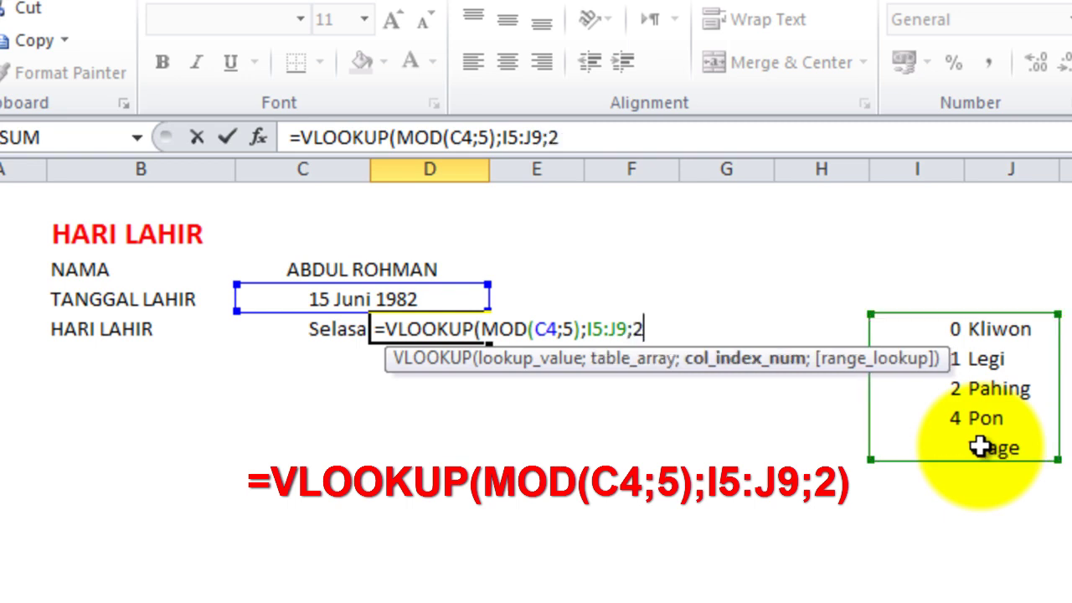
{"action": "key", "text": "Return"}
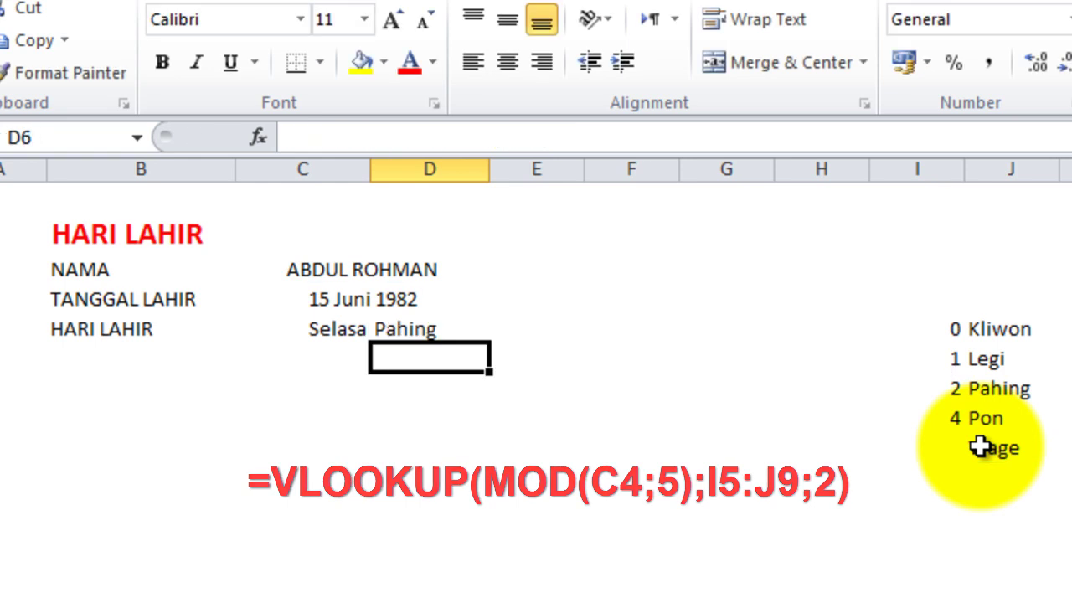
- Correct the list's index numbers to 3 beside Pon and 4 beside Wage
{"action": "left_click", "coordinate": [956, 387]}
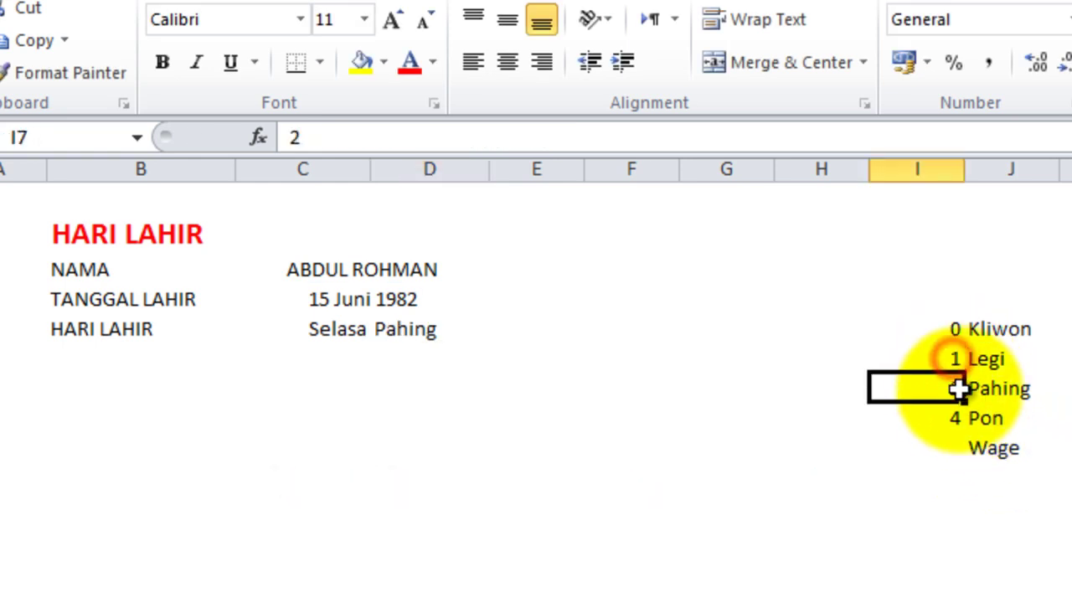
{"action": "left_click", "coordinate": [958, 418]}
{"action": "type", "text": "3"}
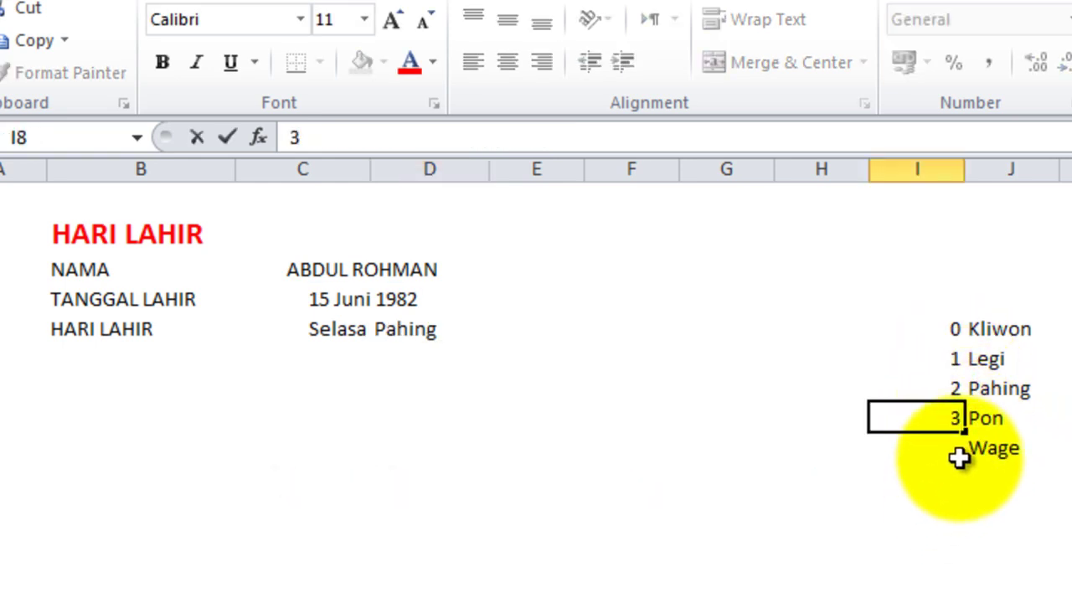
{"action": "left_click", "coordinate": [958, 455]}
{"action": "type", "text": "4"}
{"action": "left_click", "coordinate": [945, 484]}
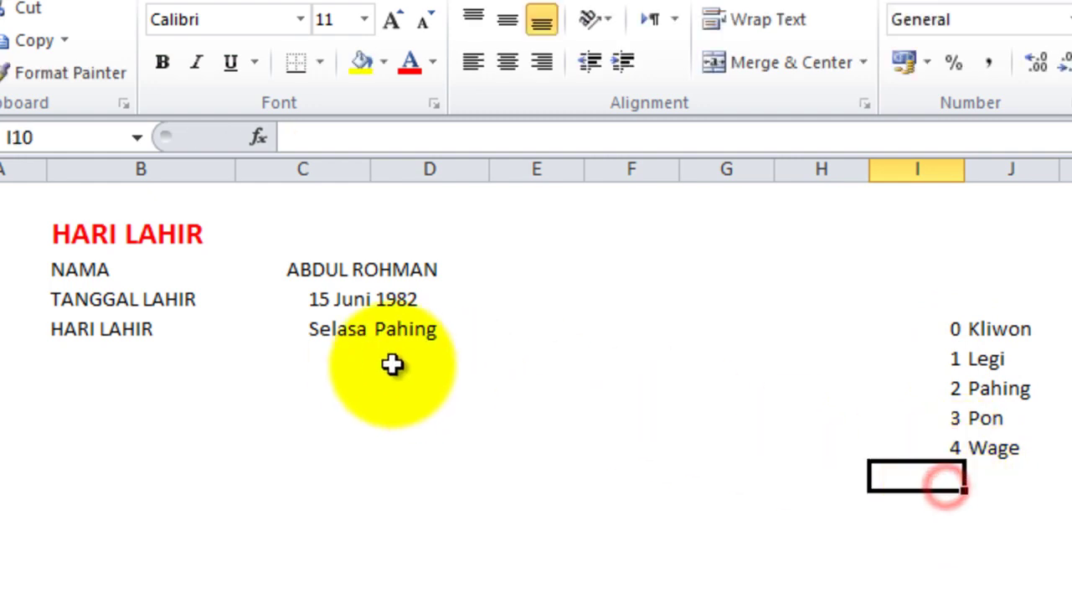
{"action": "left_click", "coordinate": [355, 340]}
- Fill the label cells B3:B5 light blue
{"action": "key", "text": "Up"}
{"action": "key", "text": "Up"}
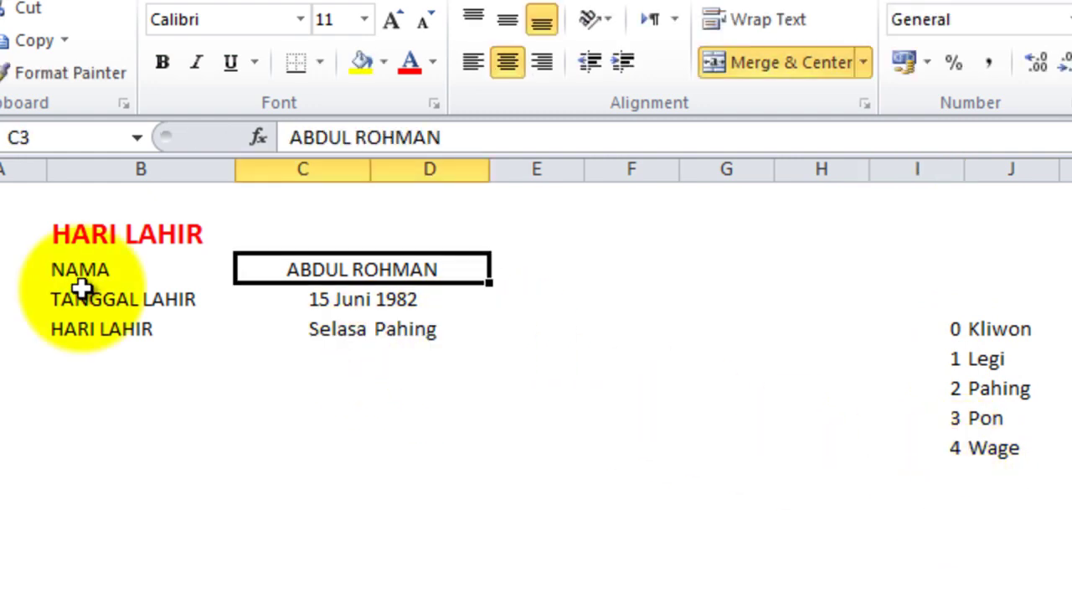
{"action": "left_click_drag", "start_coordinate": [139, 299], "coordinate": [156, 325]}
{"action": "left_click_drag", "start_coordinate": [126, 270], "coordinate": [189, 325]}
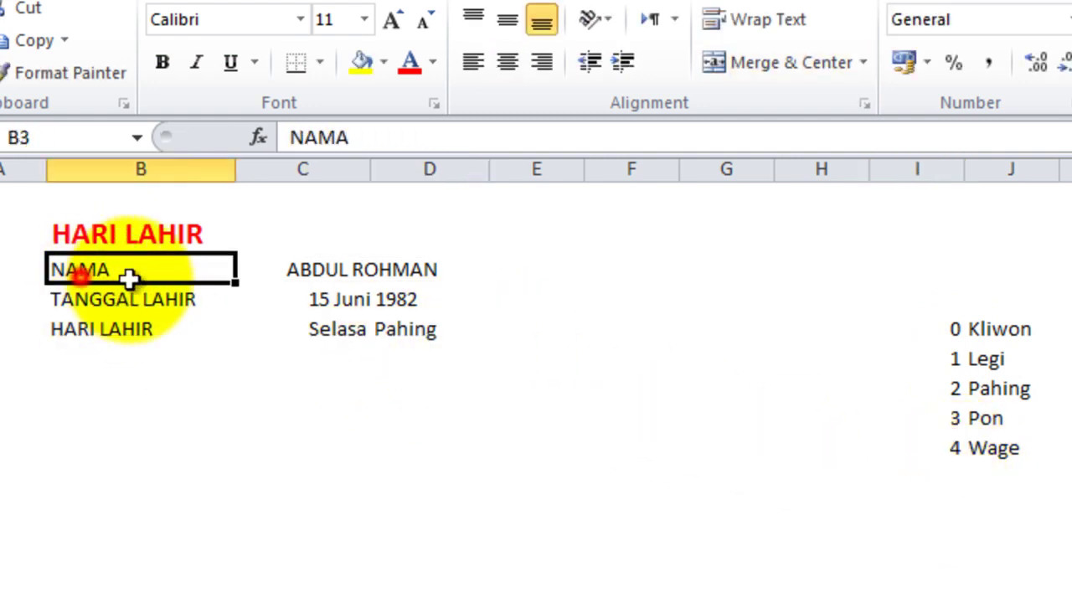
{"action": "left_click", "coordinate": [385, 63]}
{"action": "left_click", "coordinate": [465, 174]}
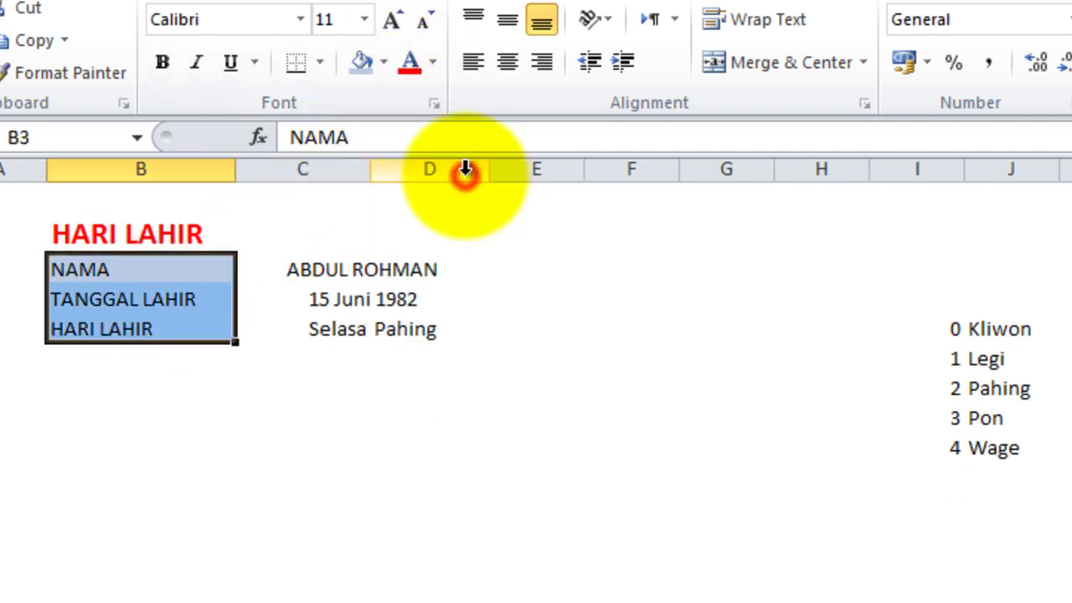
- Fill the value cells C3:D5 light green
{"action": "left_click_drag", "start_coordinate": [281, 280], "coordinate": [385, 329]}
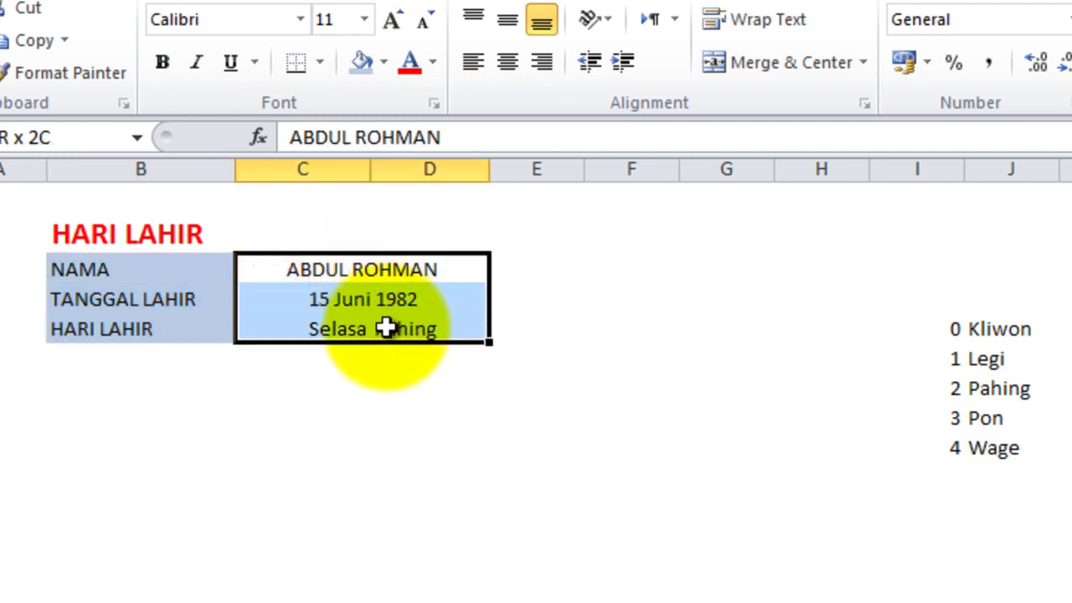
{"action": "left_click", "coordinate": [388, 68]}
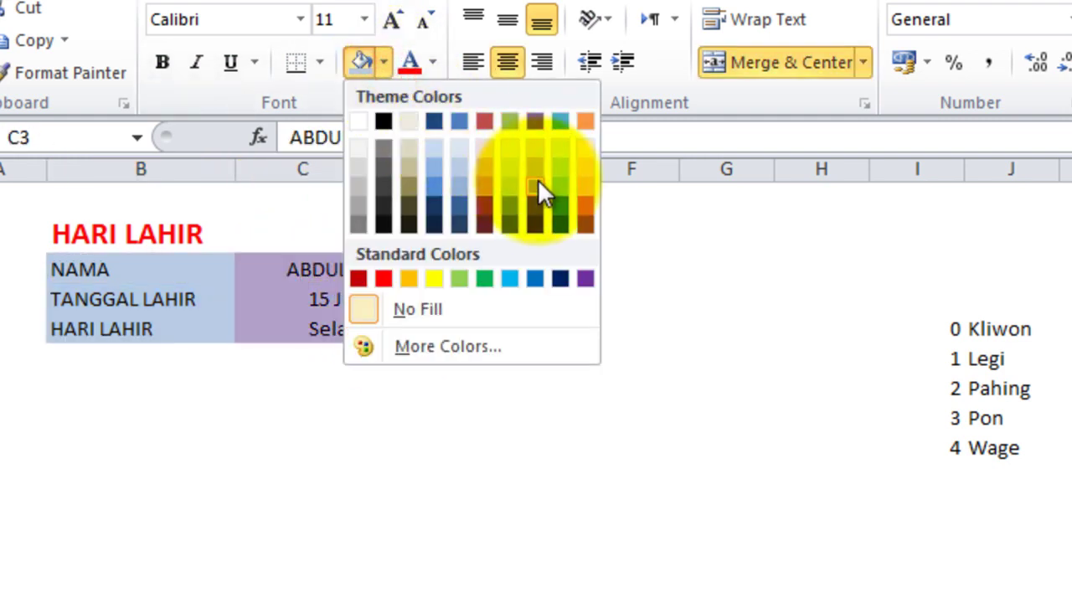
{"action": "left_click", "coordinate": [512, 186]}
{"action": "left_click", "coordinate": [444, 353]}
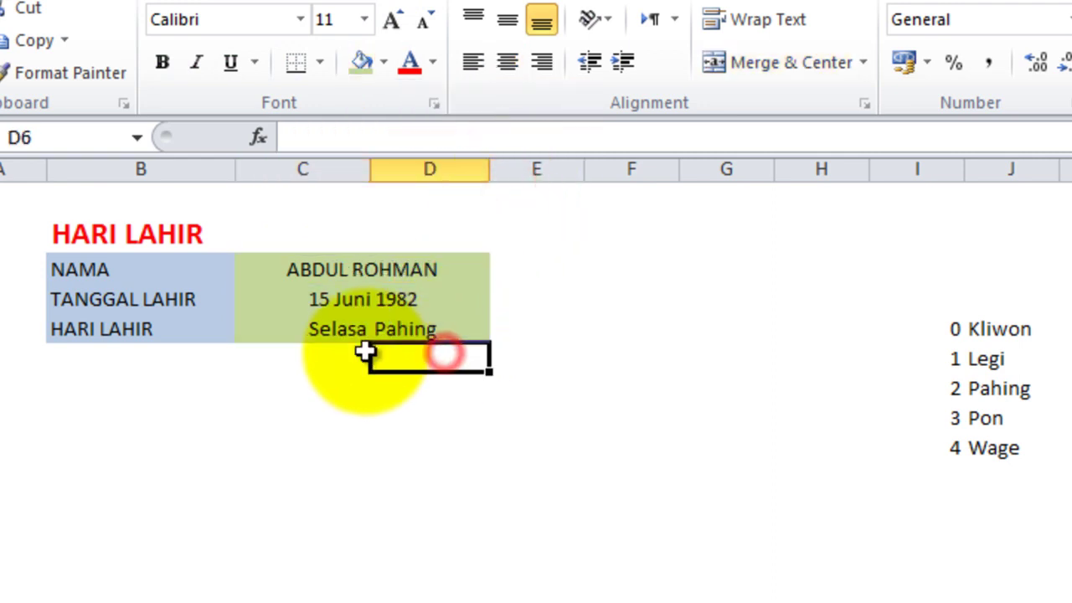
{"action": "left_click", "coordinate": [318, 332]}
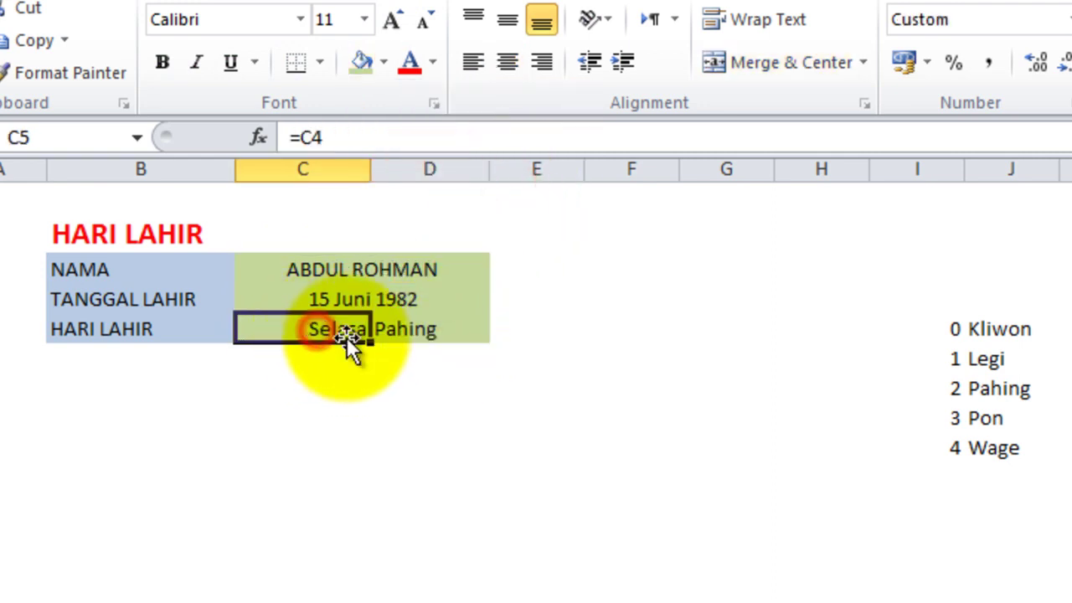
{"action": "left_click", "coordinate": [400, 337]}
{"action": "left_click", "coordinate": [362, 299]}
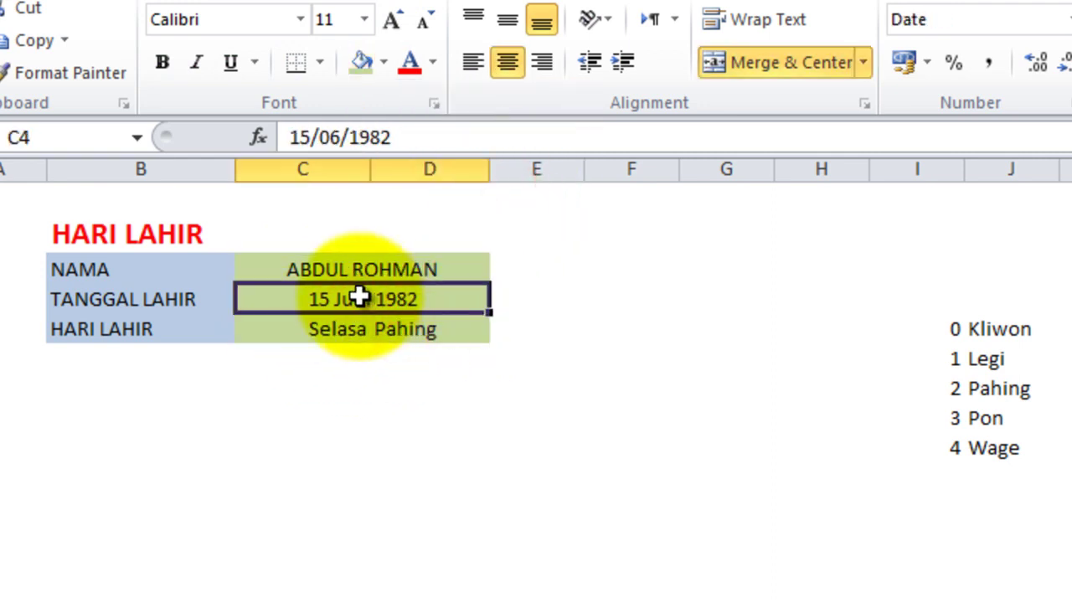
{"action": "left_click", "coordinate": [617, 531]}
- Change the birth date in C4 to 17 Agustus 1981 and check it gives Senin Kliwon
{"action": "left_click", "coordinate": [366, 301]}
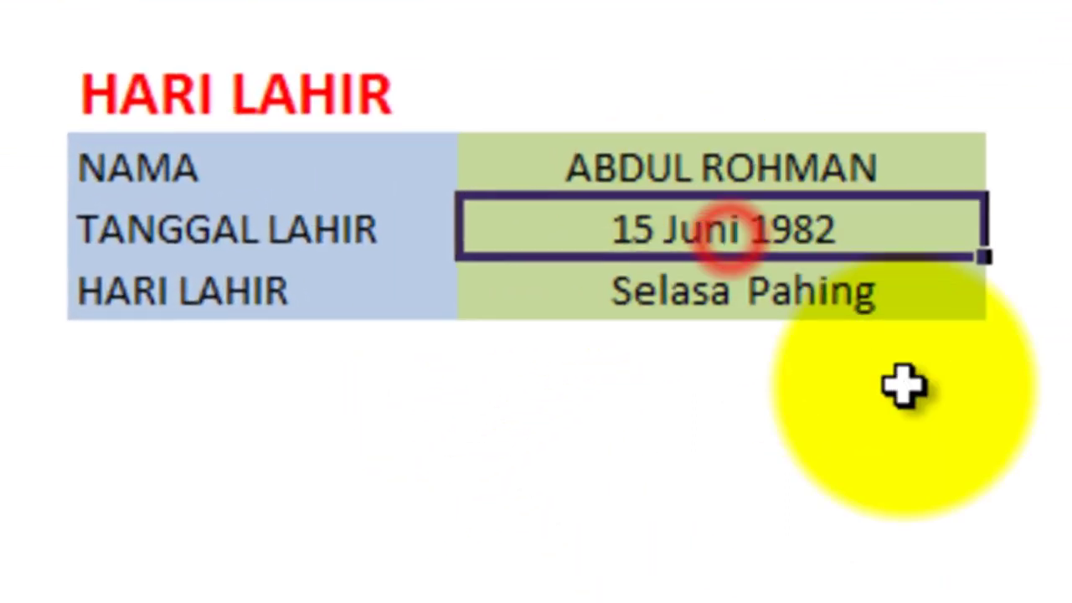
{"action": "type", "text": "17 AGUS"}
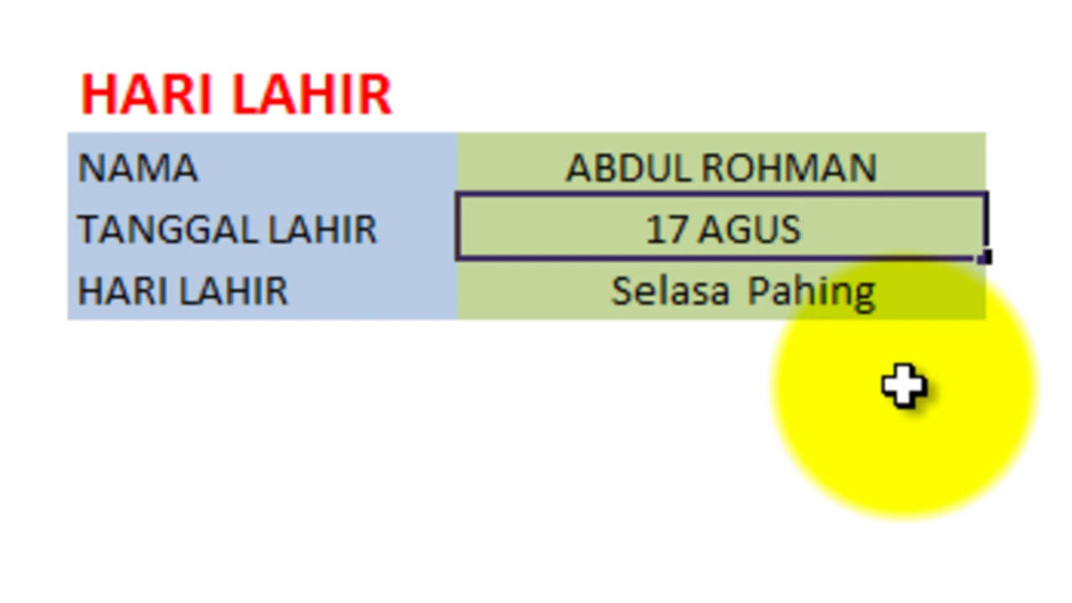
{"action": "type", "text": "TUS 1"}
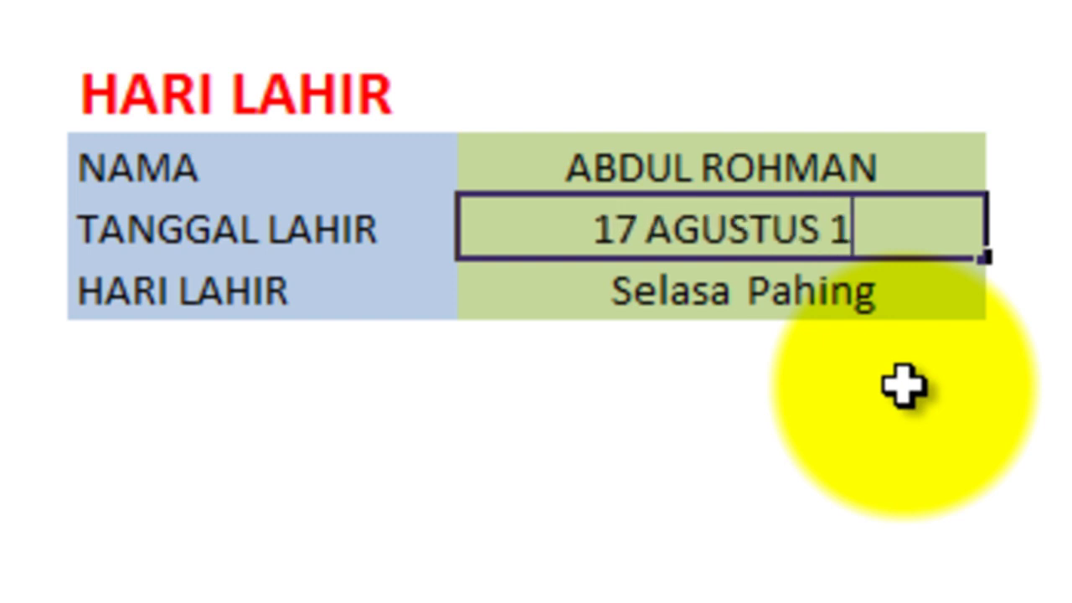
{"action": "key", "text": "BackSpace"}
{"action": "type", "text": "9"}
{"action": "type", "text": "81"}
{"action": "key", "text": "BackSpace"}
{"action": "key", "text": "BackSpace"}
{"action": "key", "text": "BackSpace"}
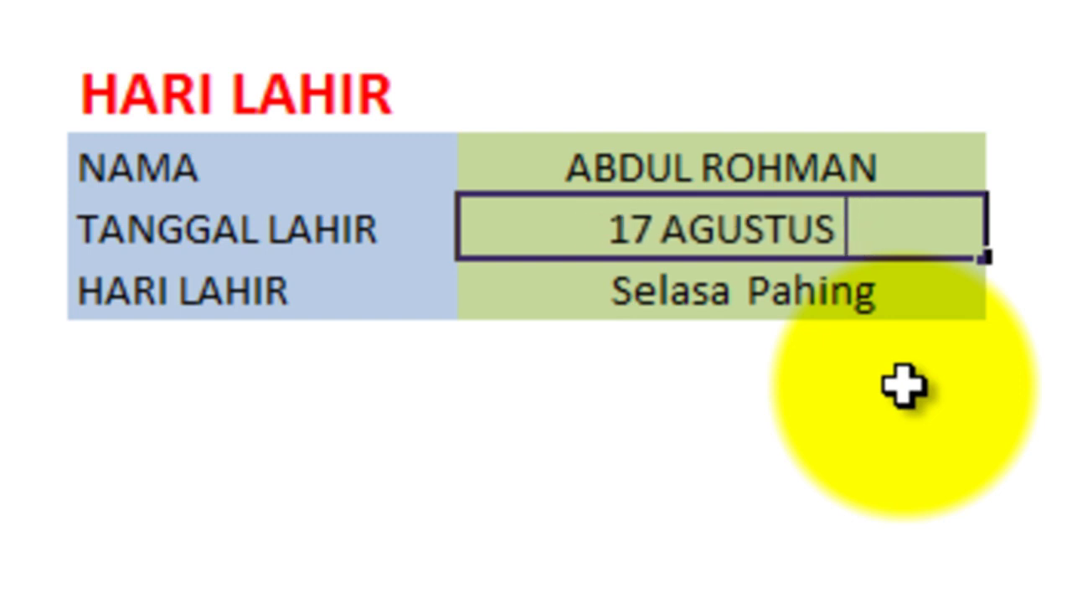
{"action": "type", "text": "19"}
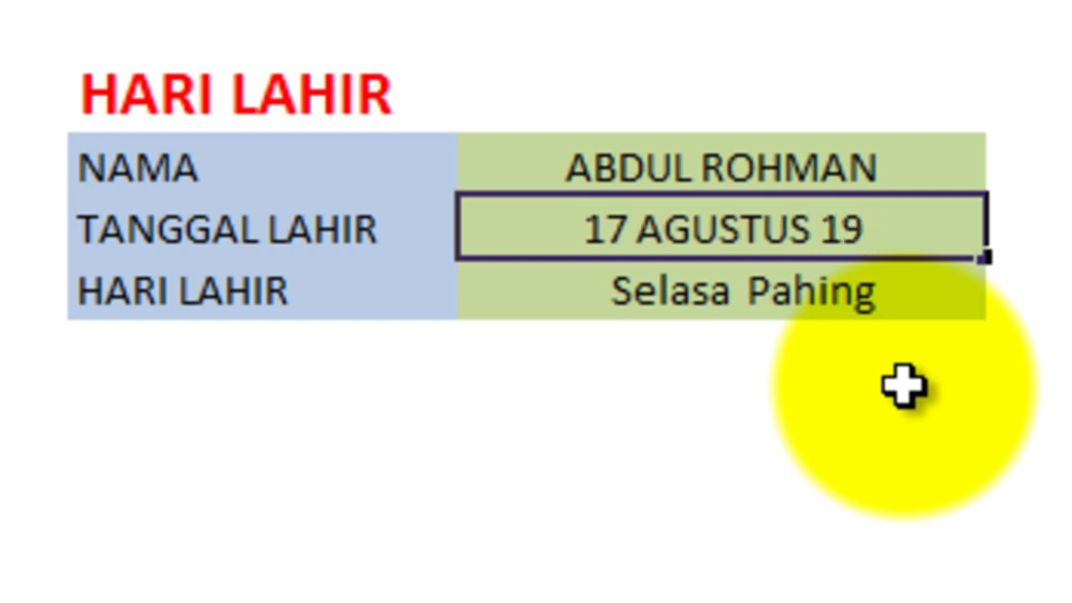
{"action": "type", "text": "81"}
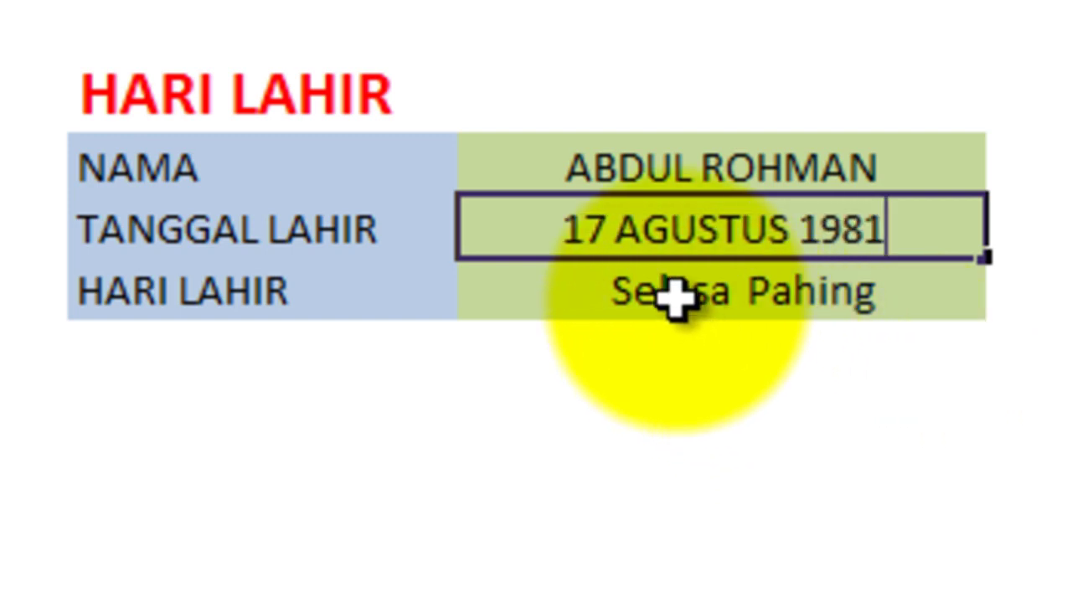
{"action": "key", "text": "Return"}
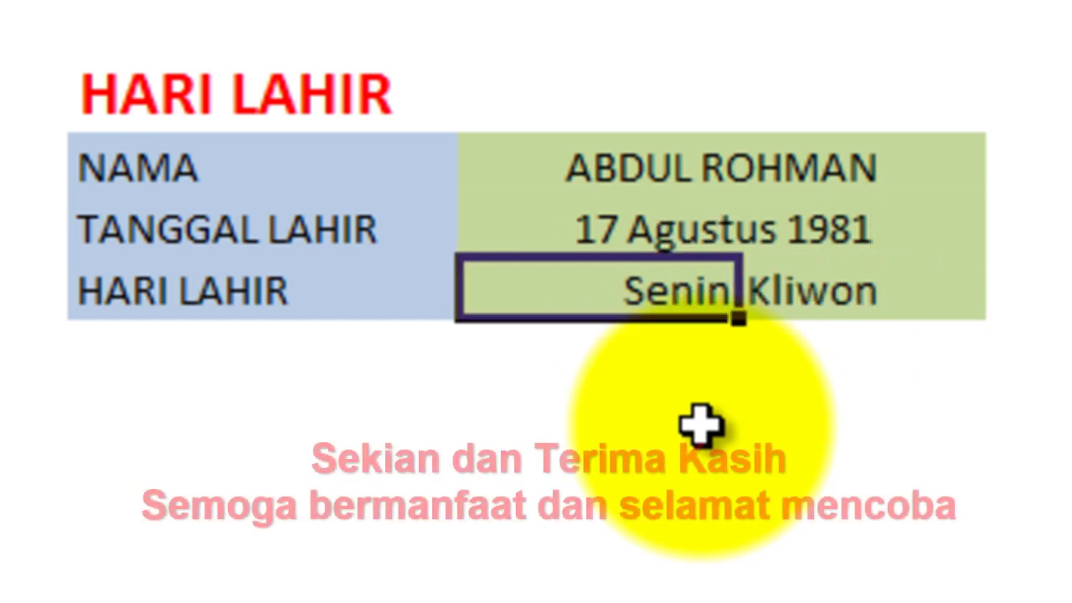
{"action": "left_click", "coordinate": [824, 388]}
{"action": "left_click", "coordinate": [699, 229]}
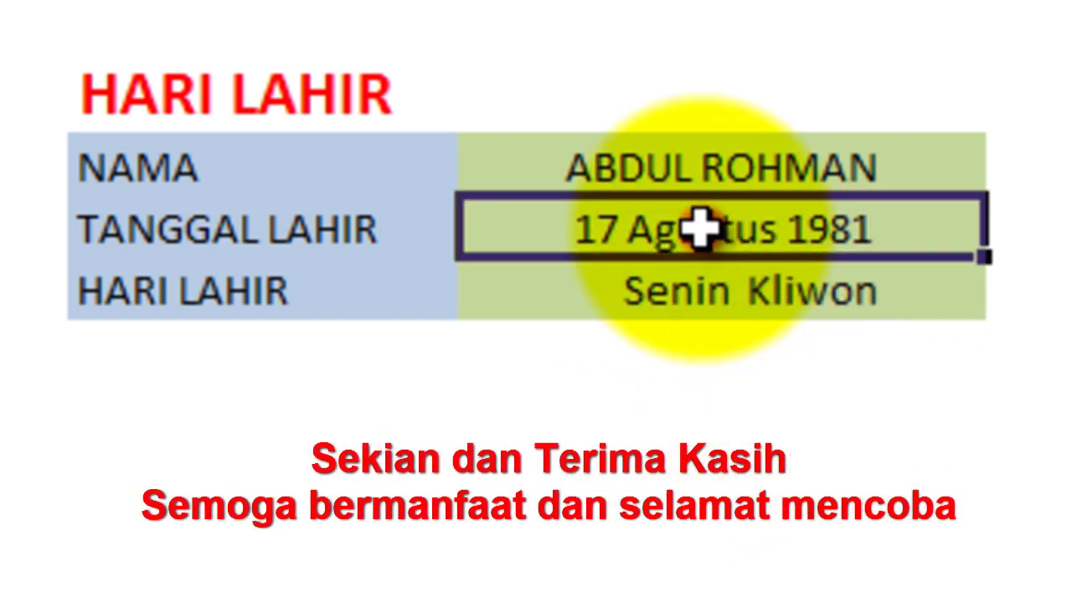